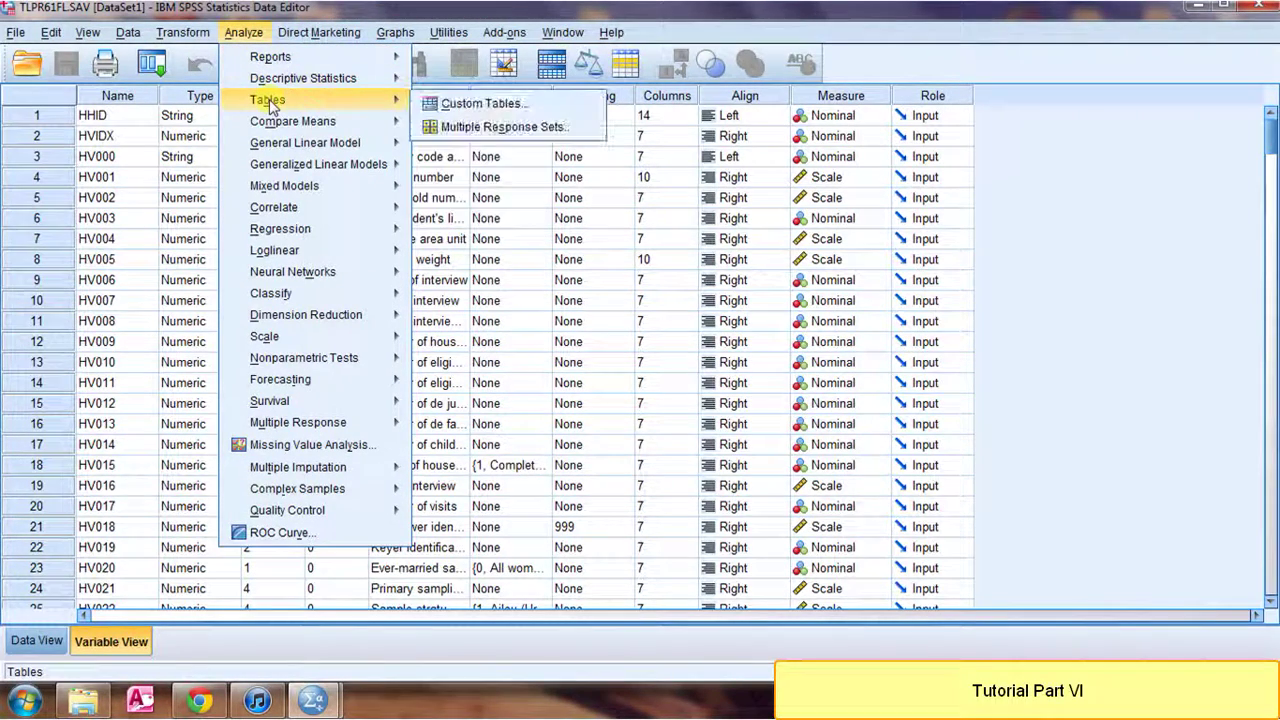
Start a Crosstabs analysis with HV127 Grade of education during previous school year in the rows and HV123 for the current year in the columns.
mouse_move(318, 80)
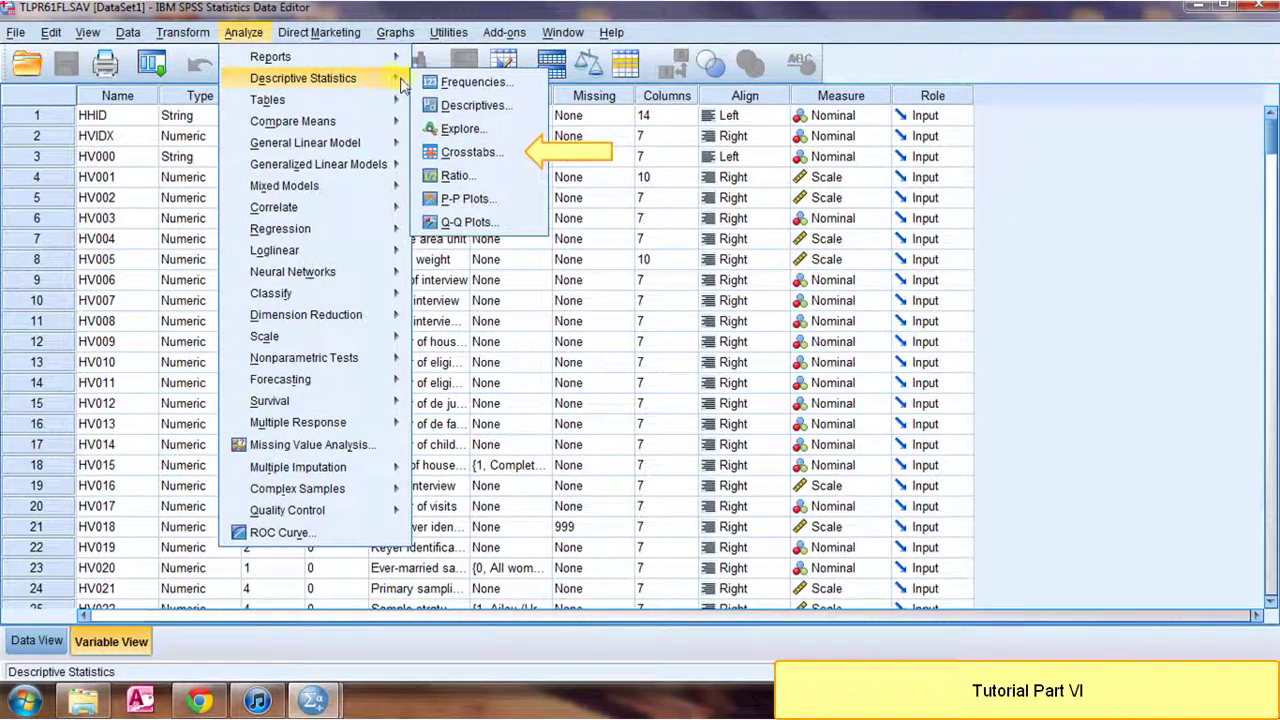
click(447, 153)
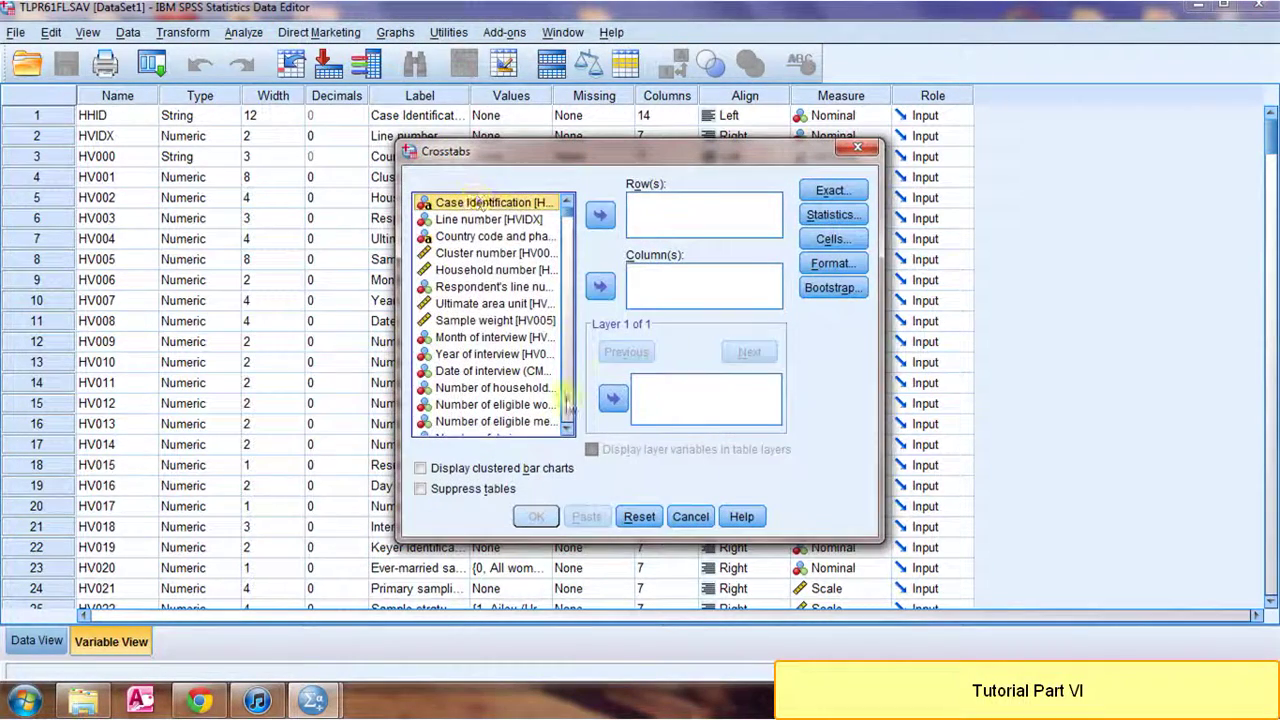
scroll(567, 432, down, 6)
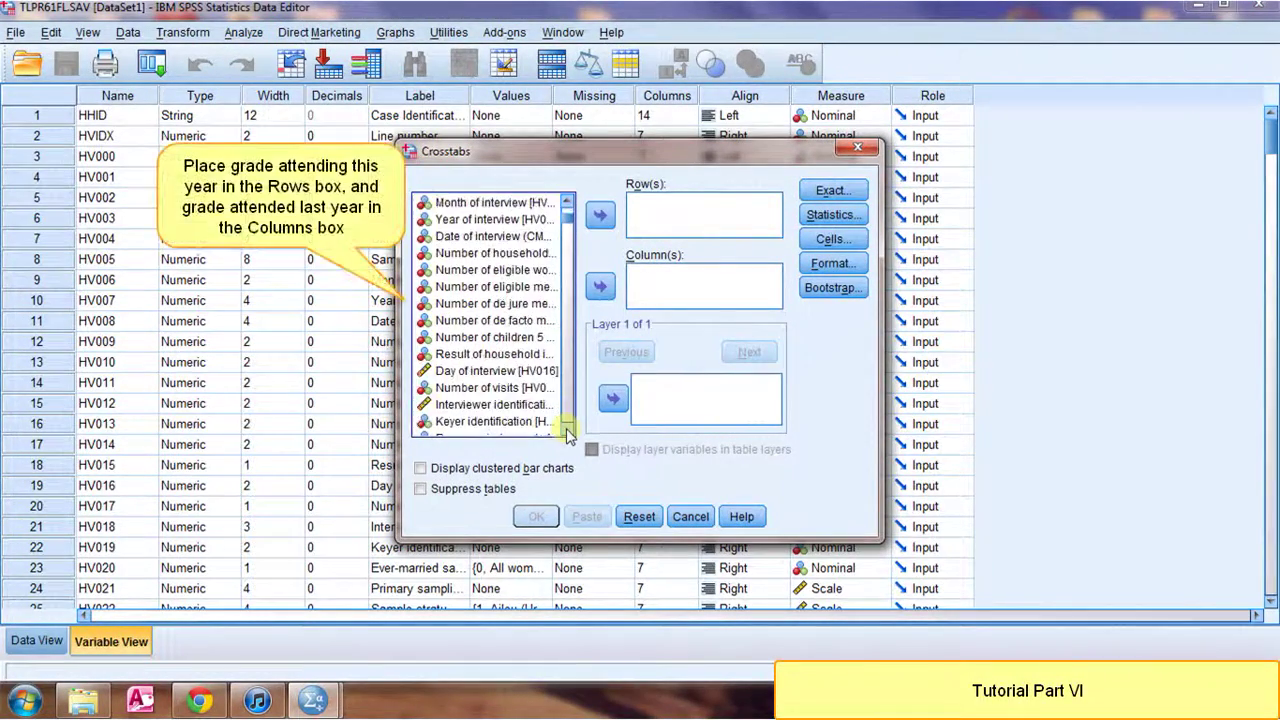
scroll(567, 432, down, 8)
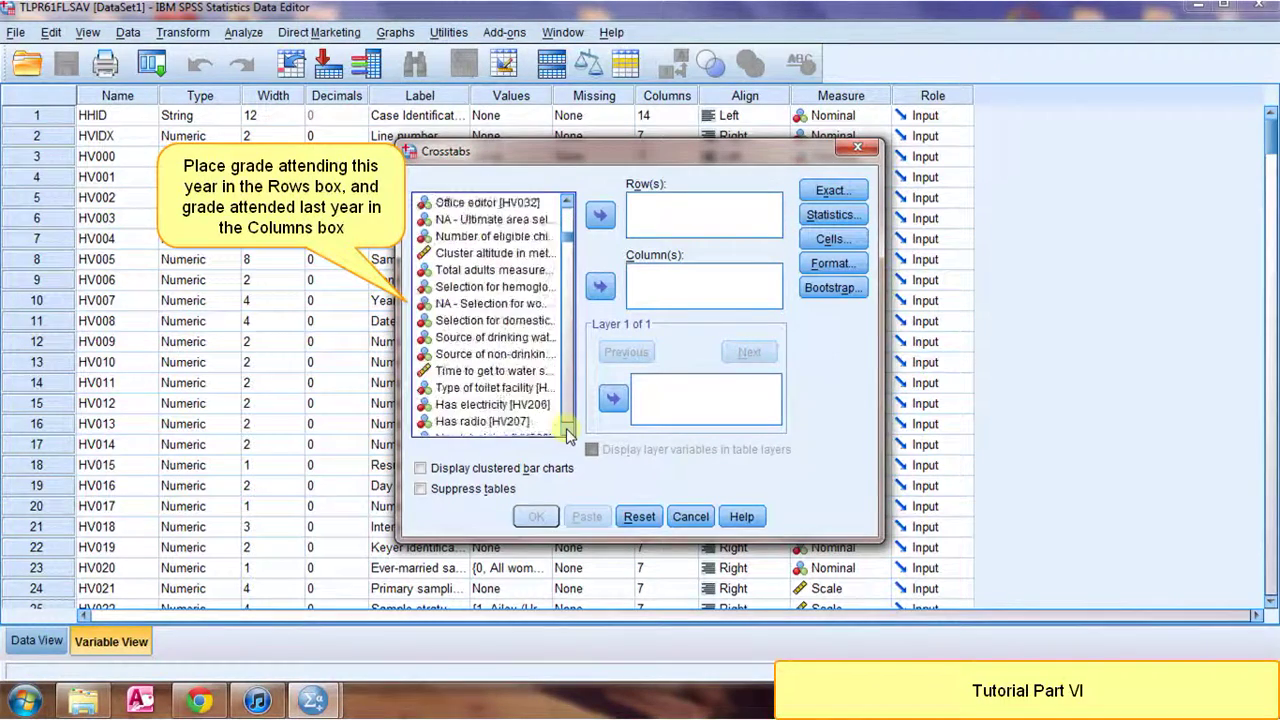
scroll(567, 432, down, 7)
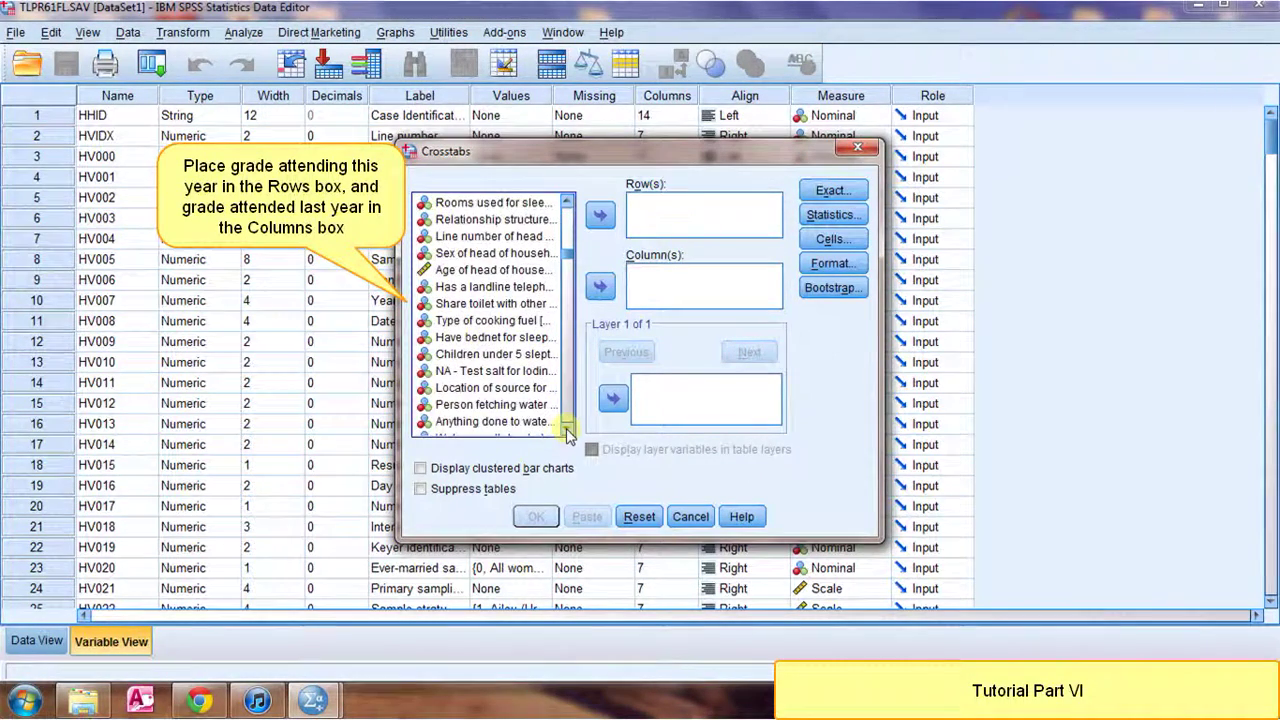
scroll(567, 432, down, 4)
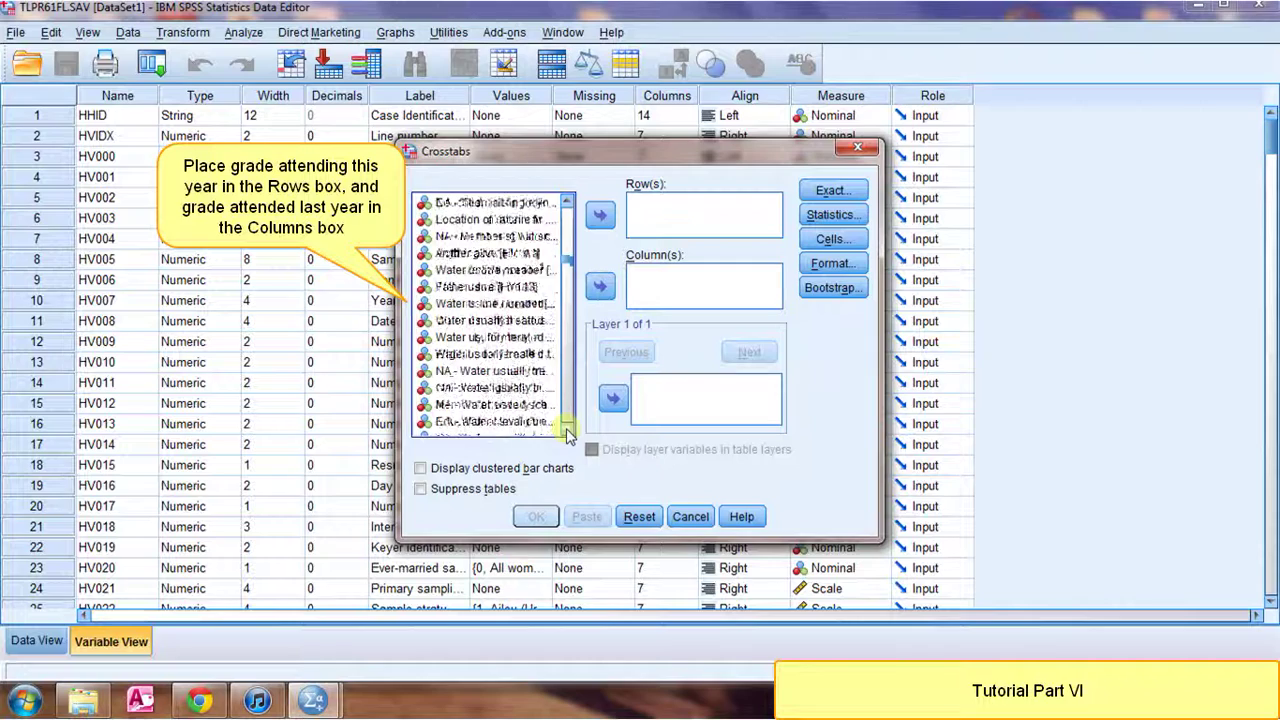
scroll(567, 432, down, 8)
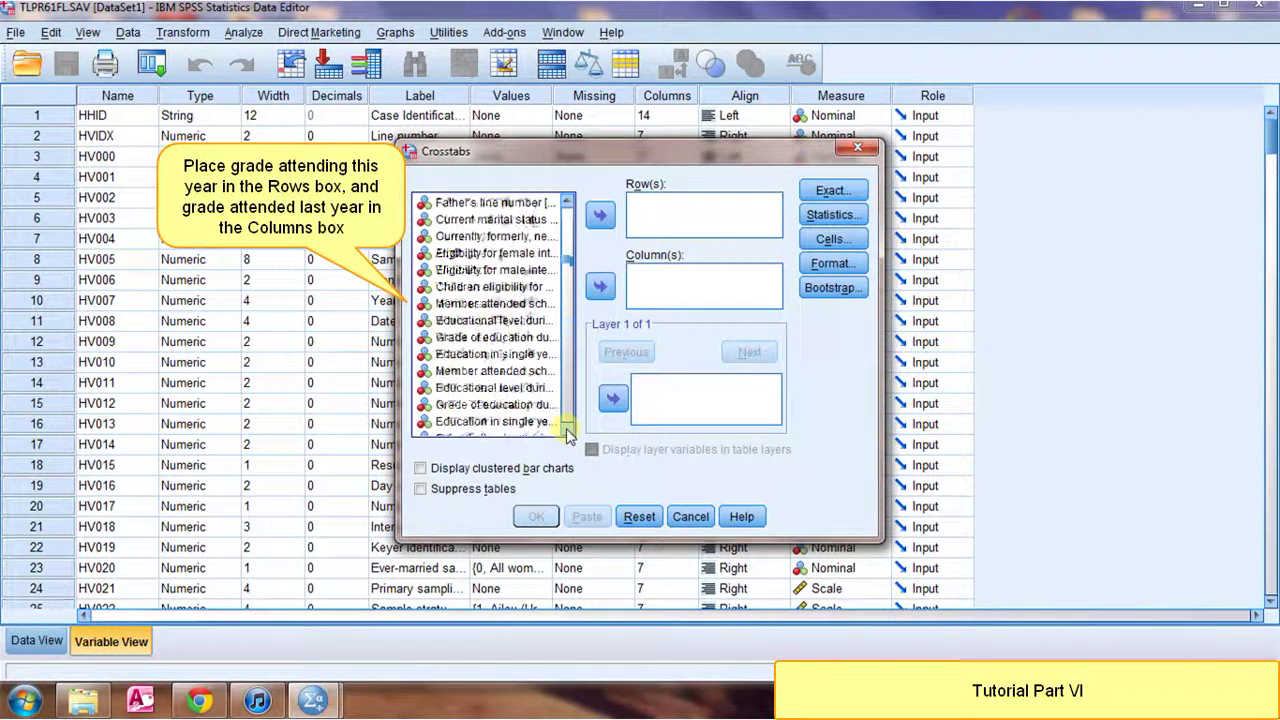
click(510, 340)
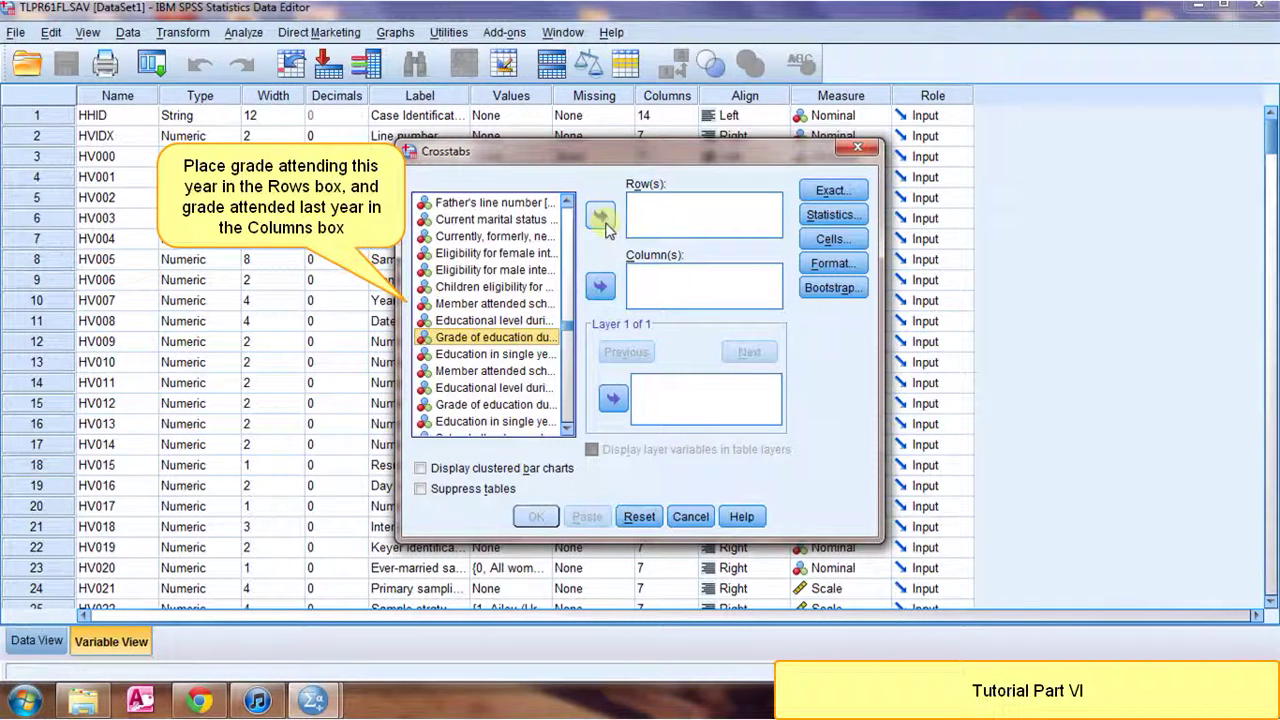
click(600, 287)
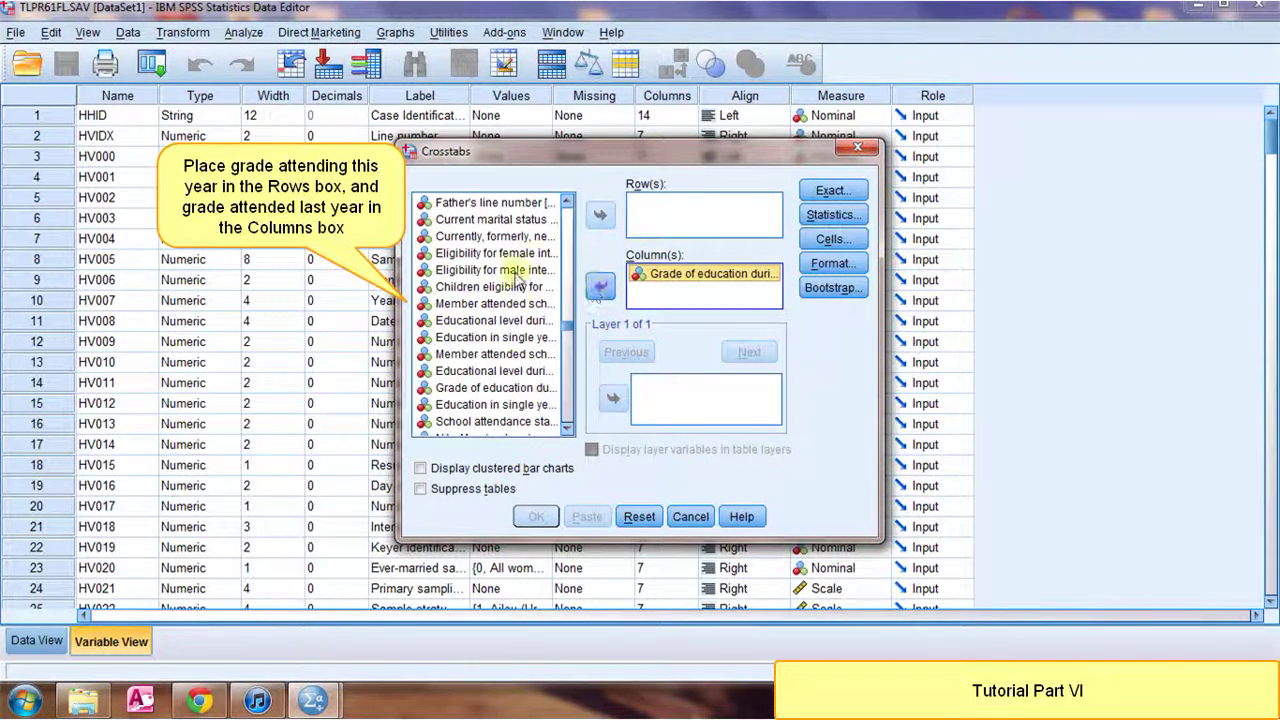
click(493, 390)
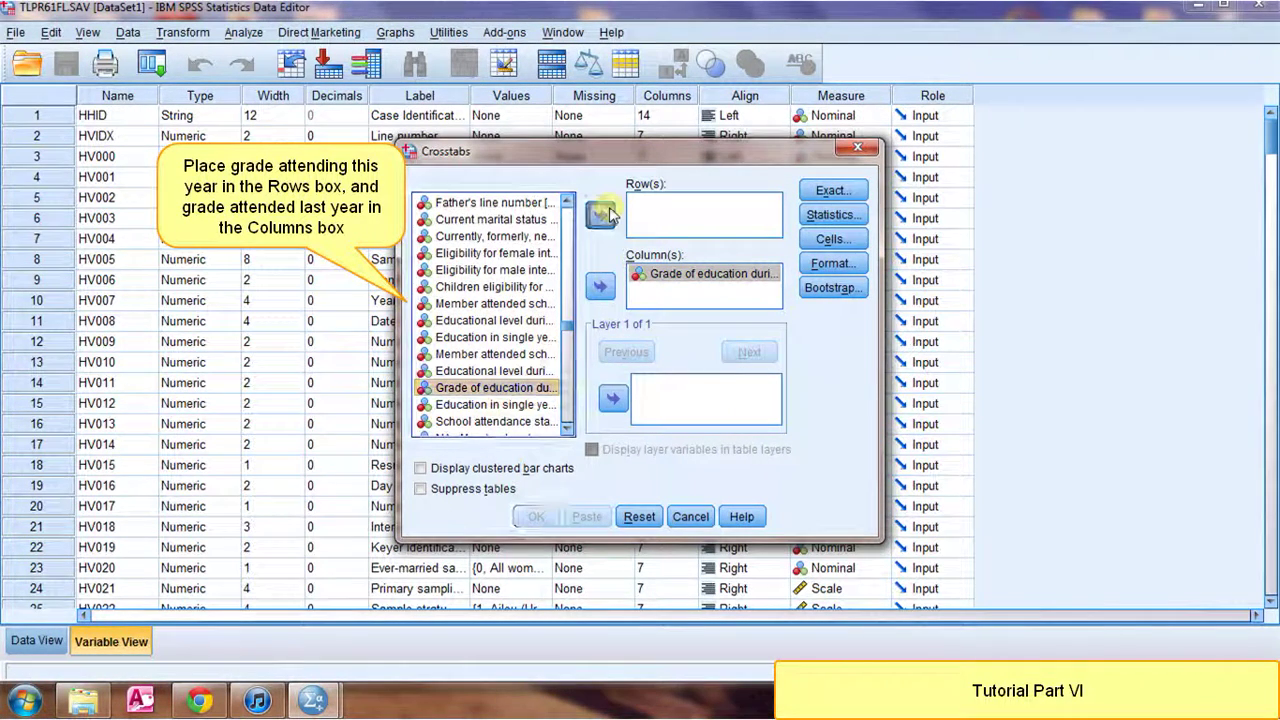
click(603, 214)
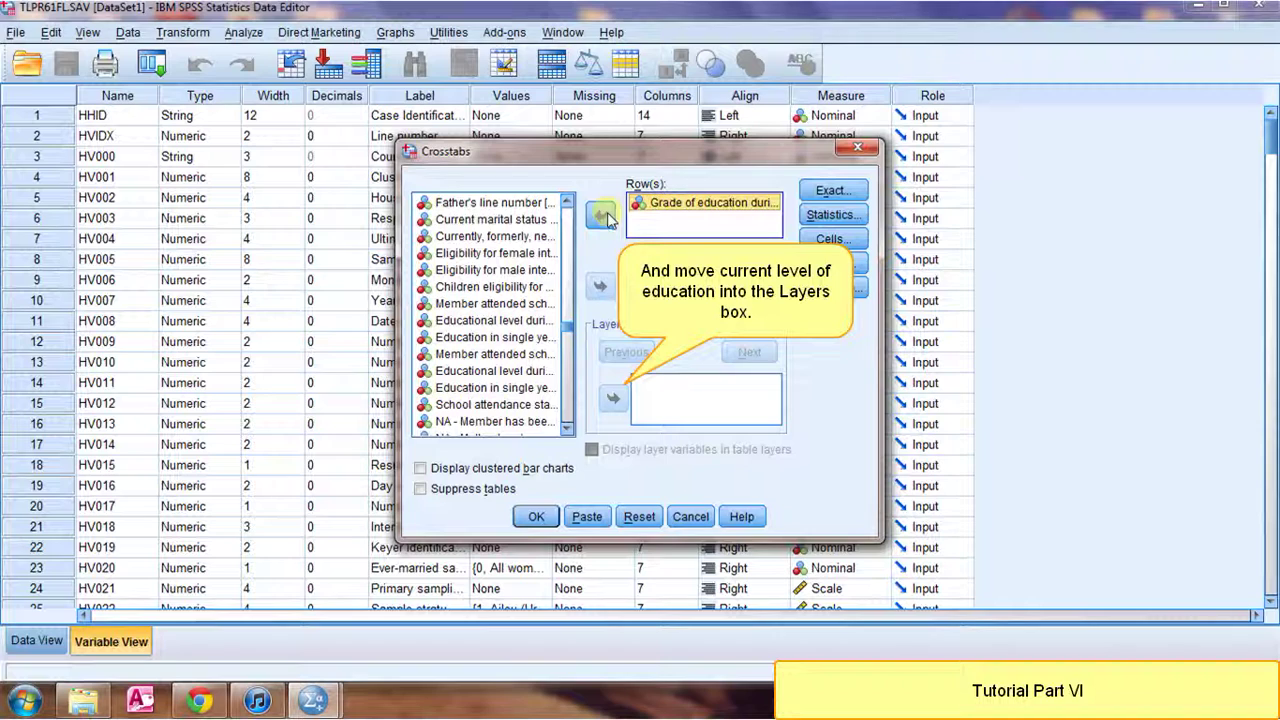
Add HV122 Educational level during current school year as the layer variable and run the crosstab.
click(505, 321)
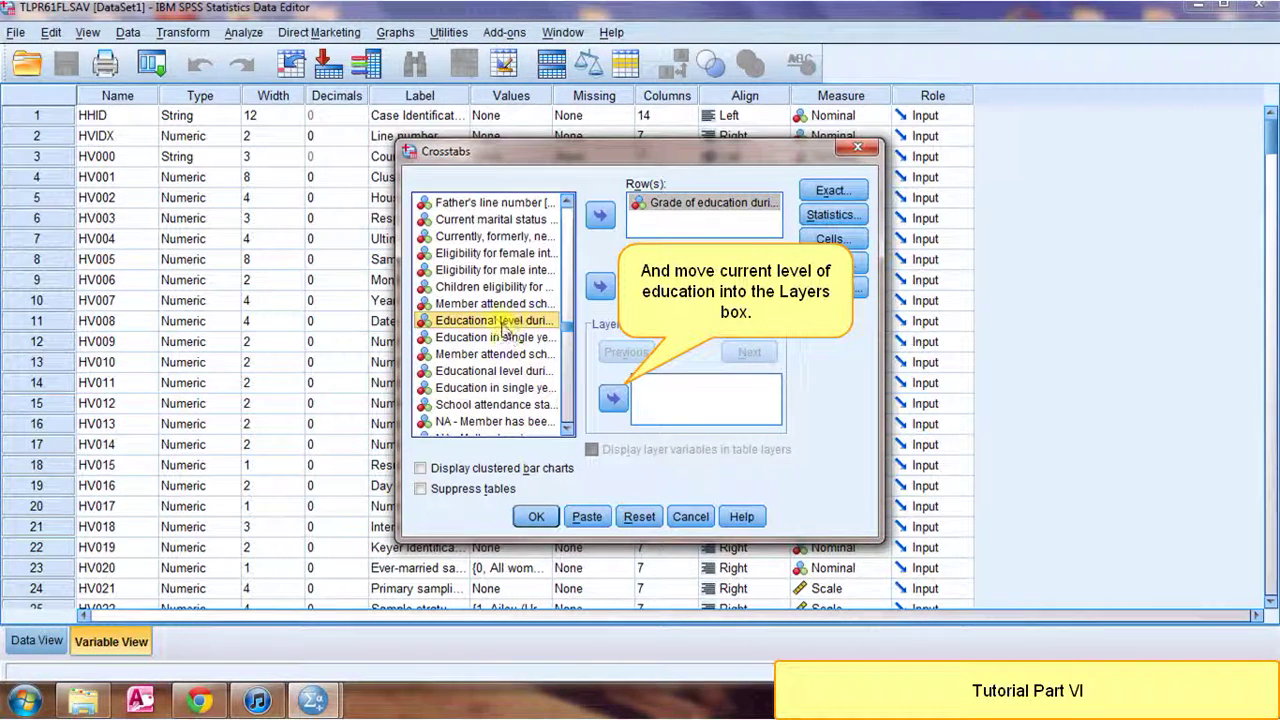
click(612, 399)
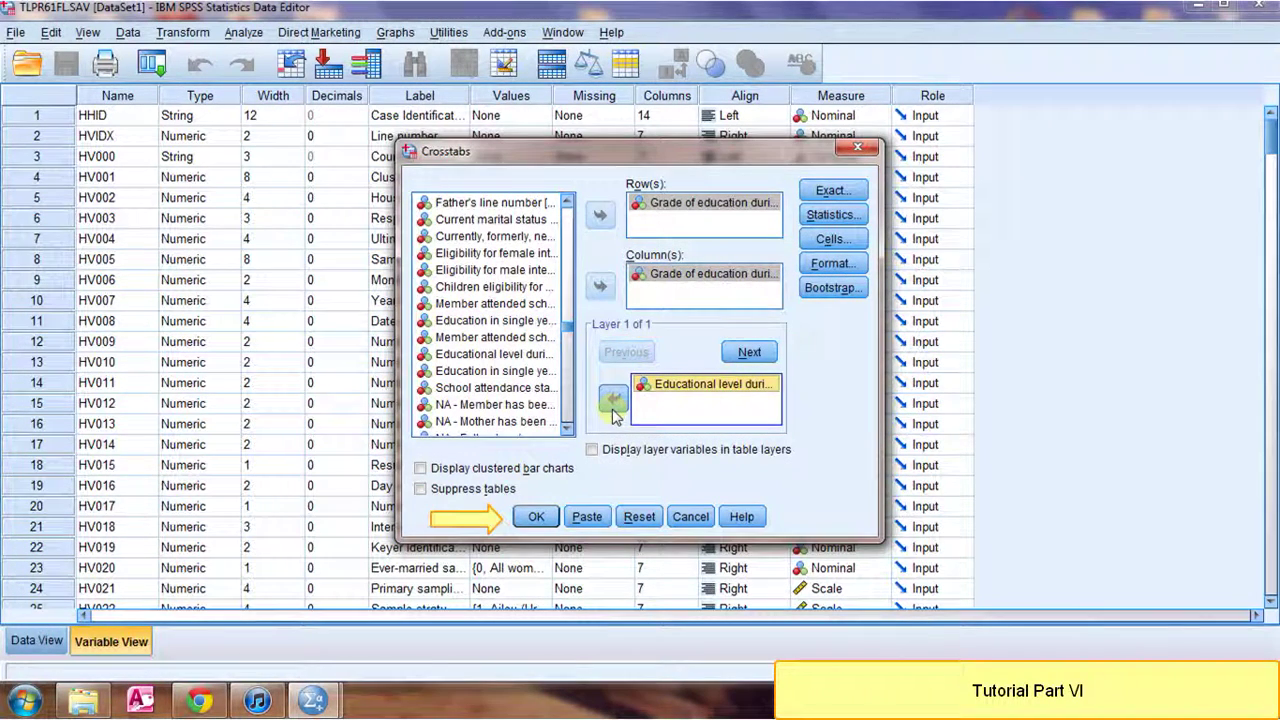
click(535, 517)
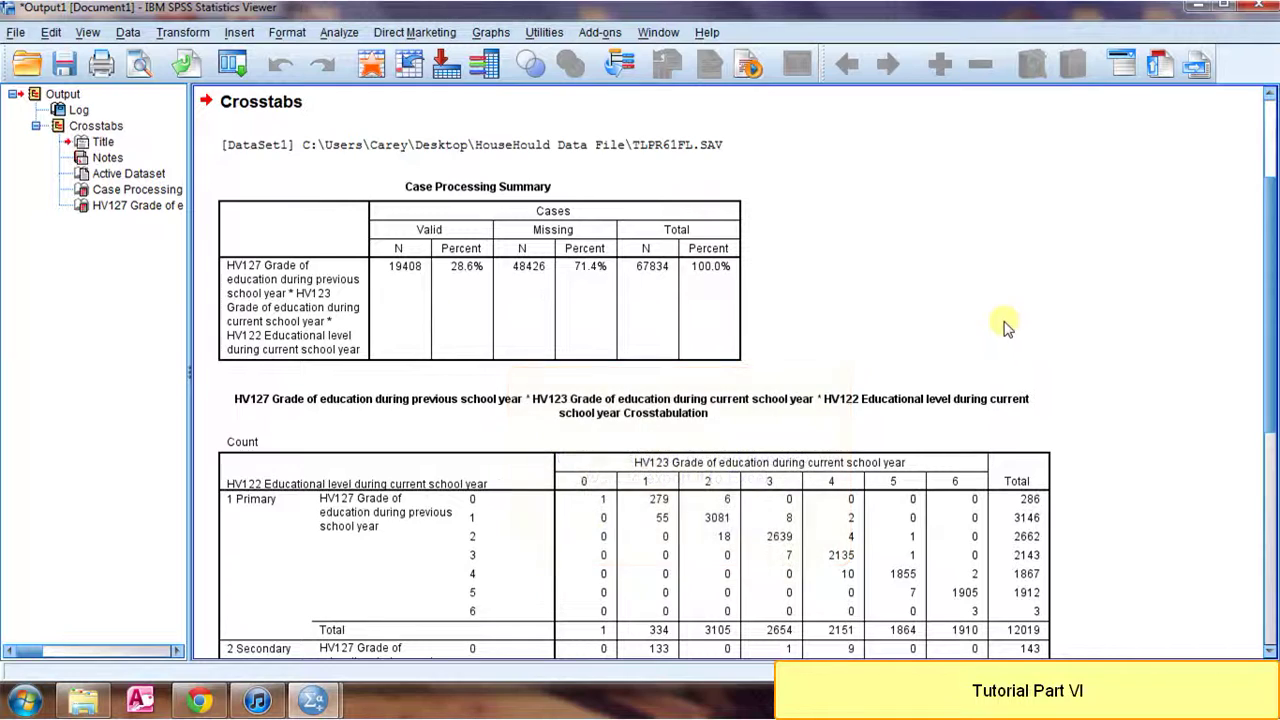
Select the HV127 by HV123 crosstabulation table in the output and set the export to include only selected objects.
scroll(950, 300, down, 5)
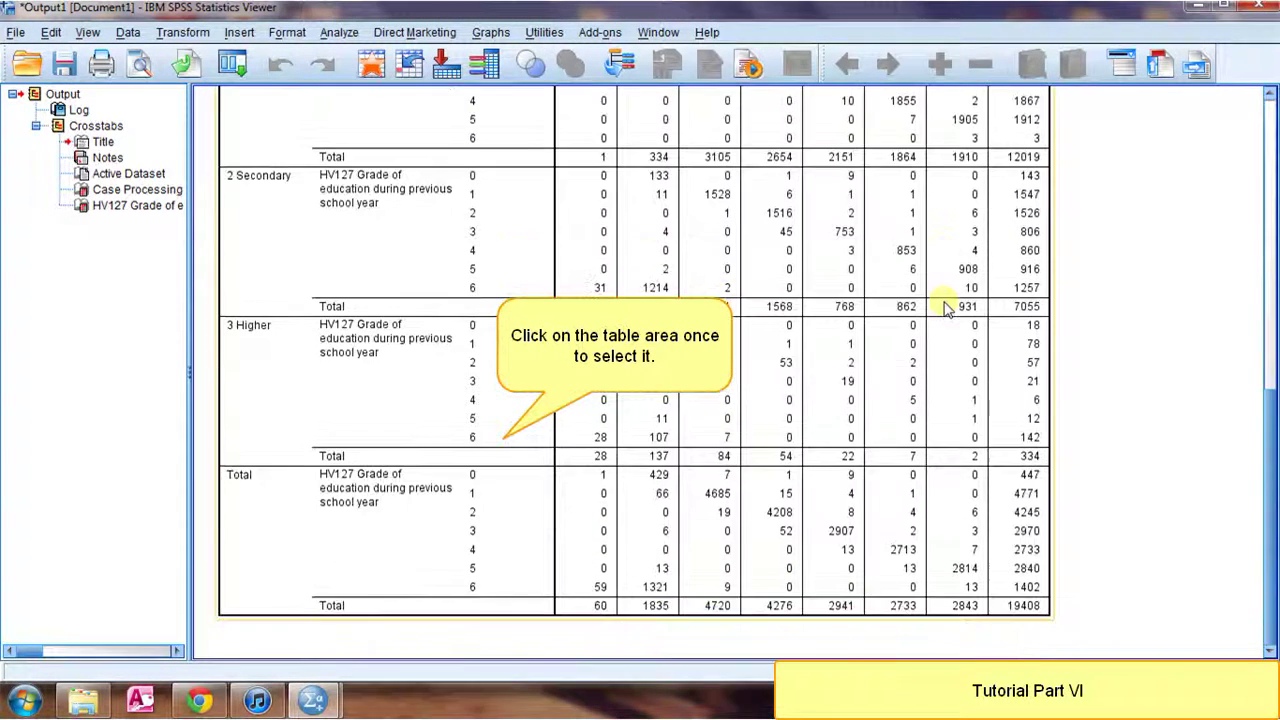
scroll(890, 300, up, 3)
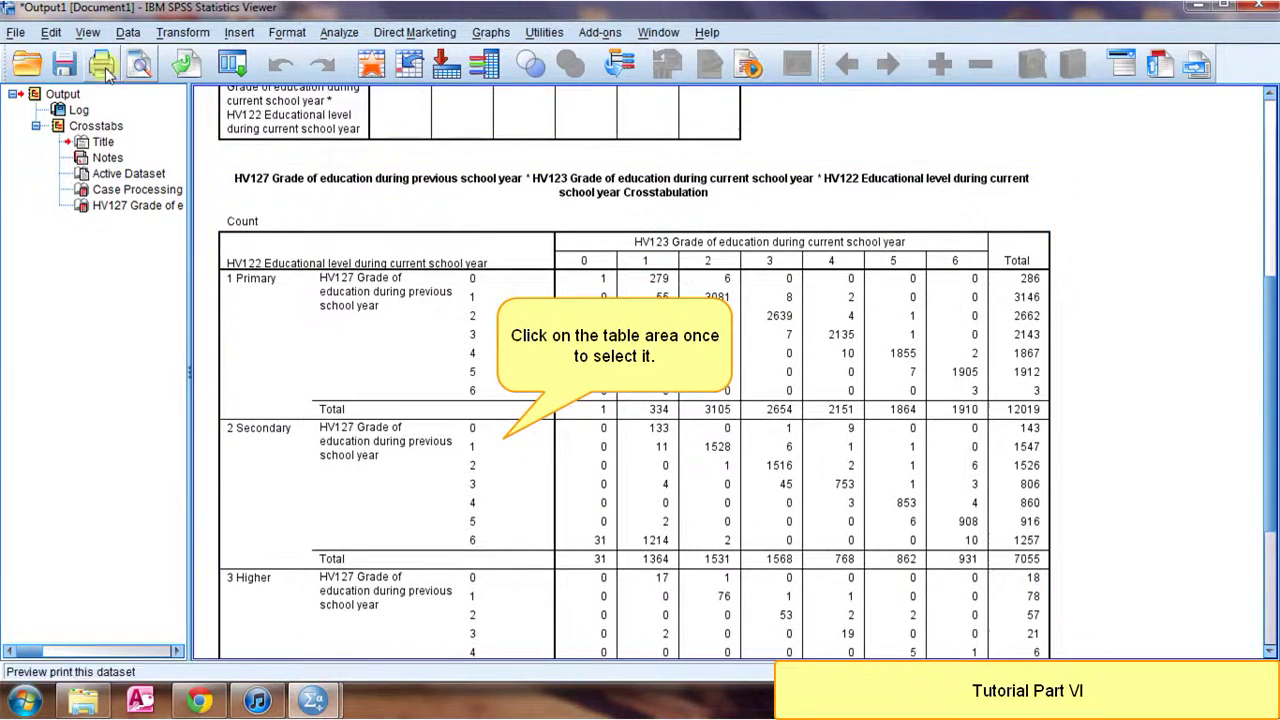
click(255, 320)
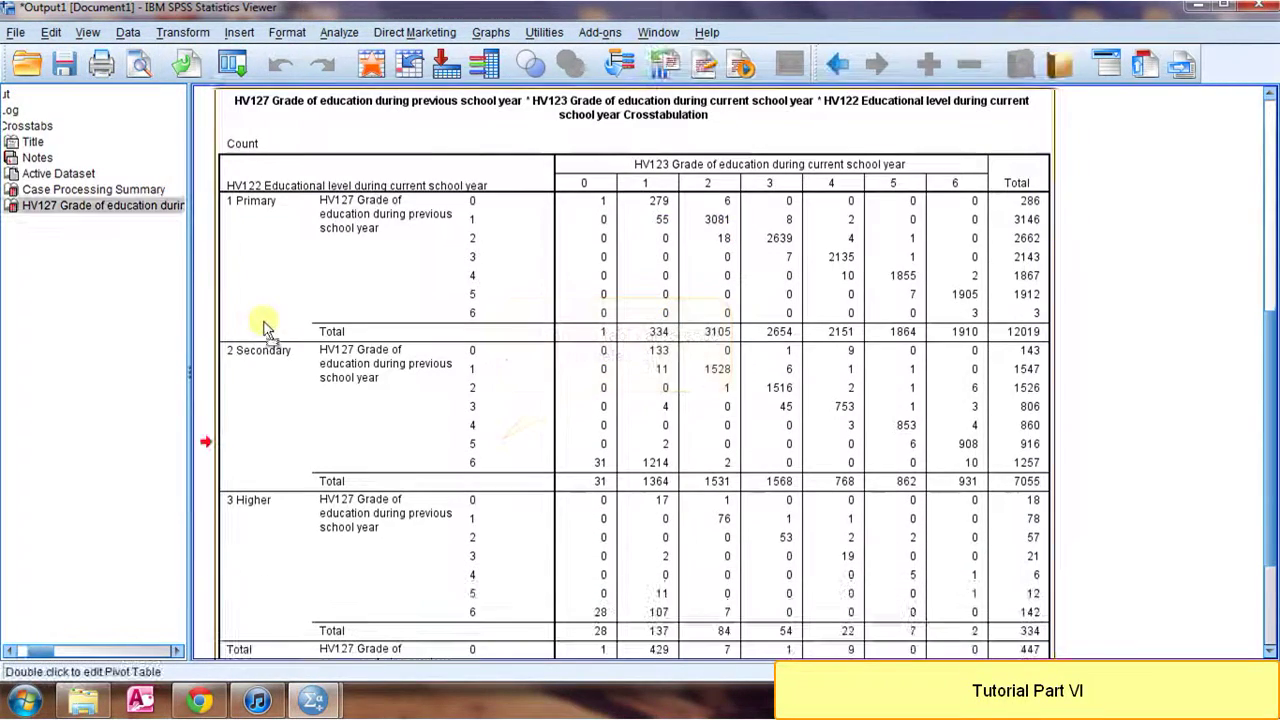
click(198, 68)
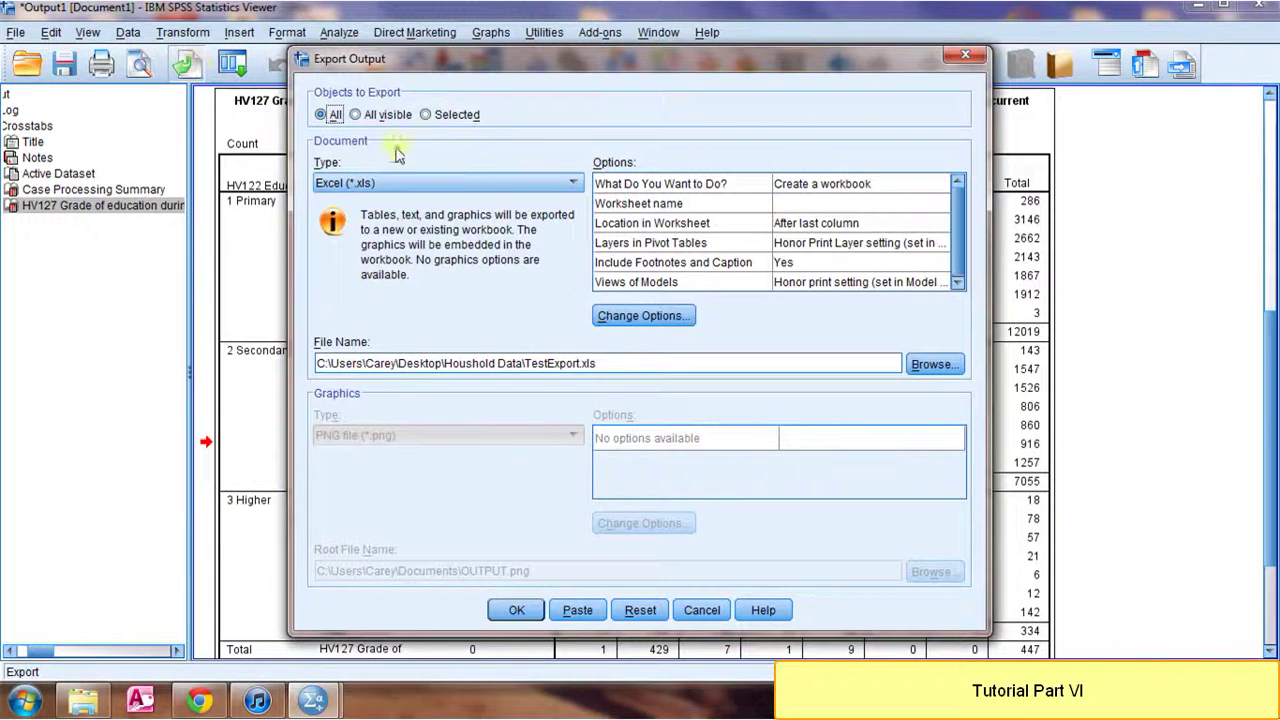
click(447, 118)
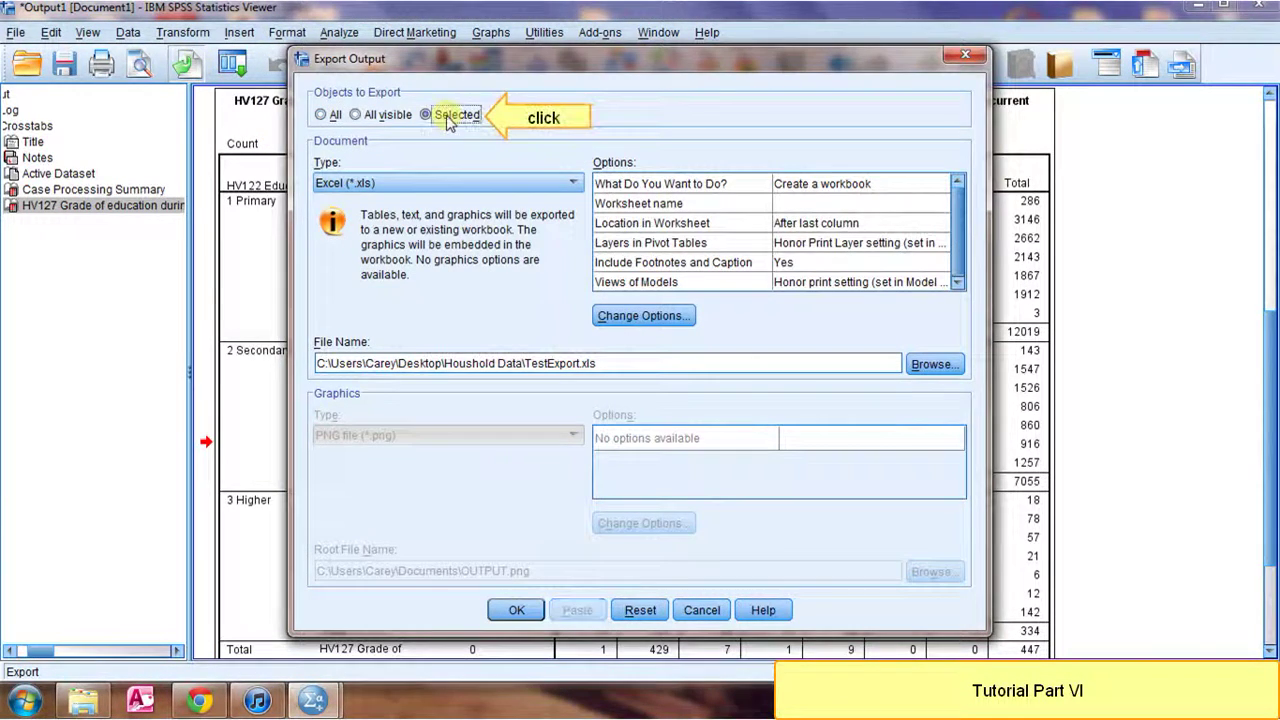
Export the table as an Excel file named Crosstab-Repitition in the Houshold Data folder on the desktop.
click(935, 365)
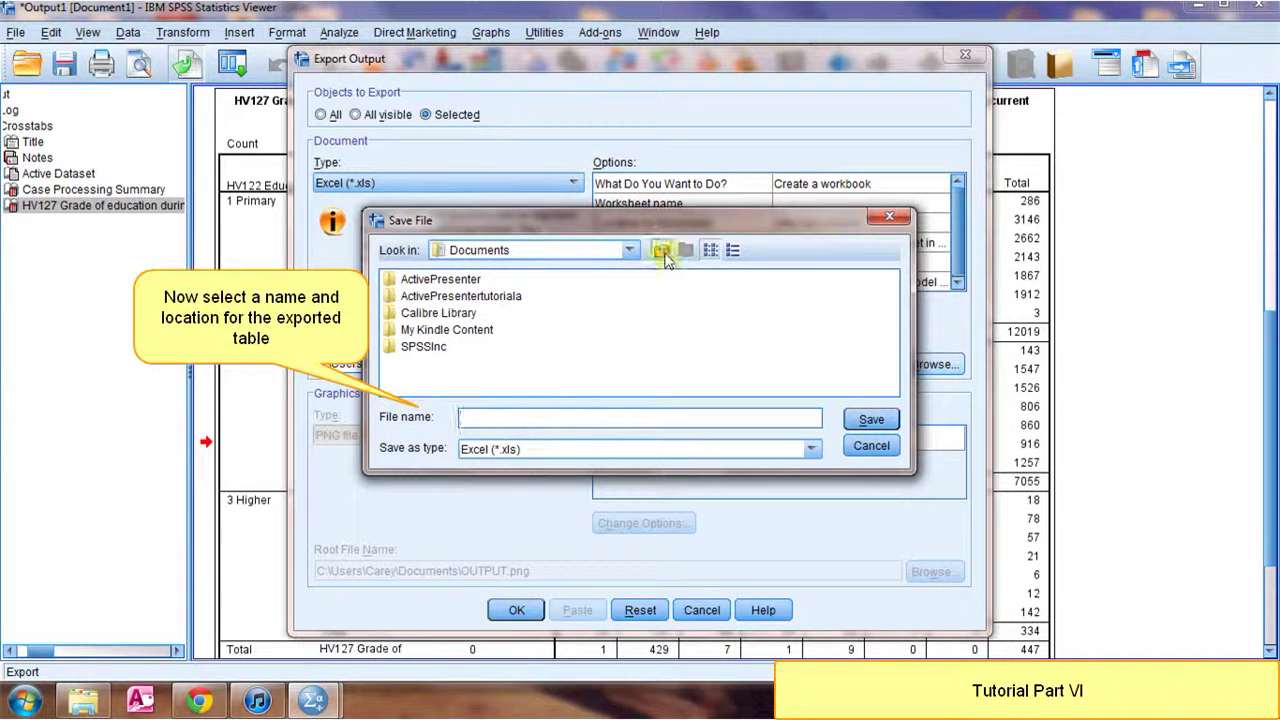
click(662, 251)
double_click(420, 312)
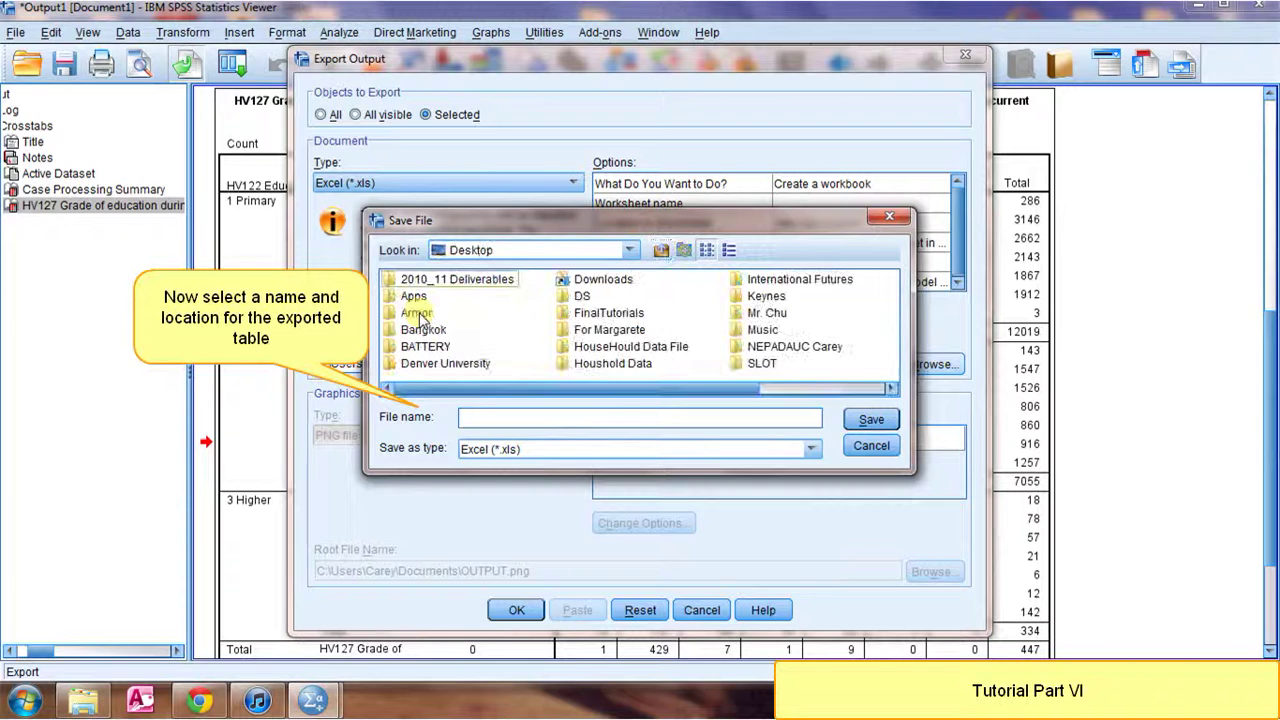
double_click(612, 364)
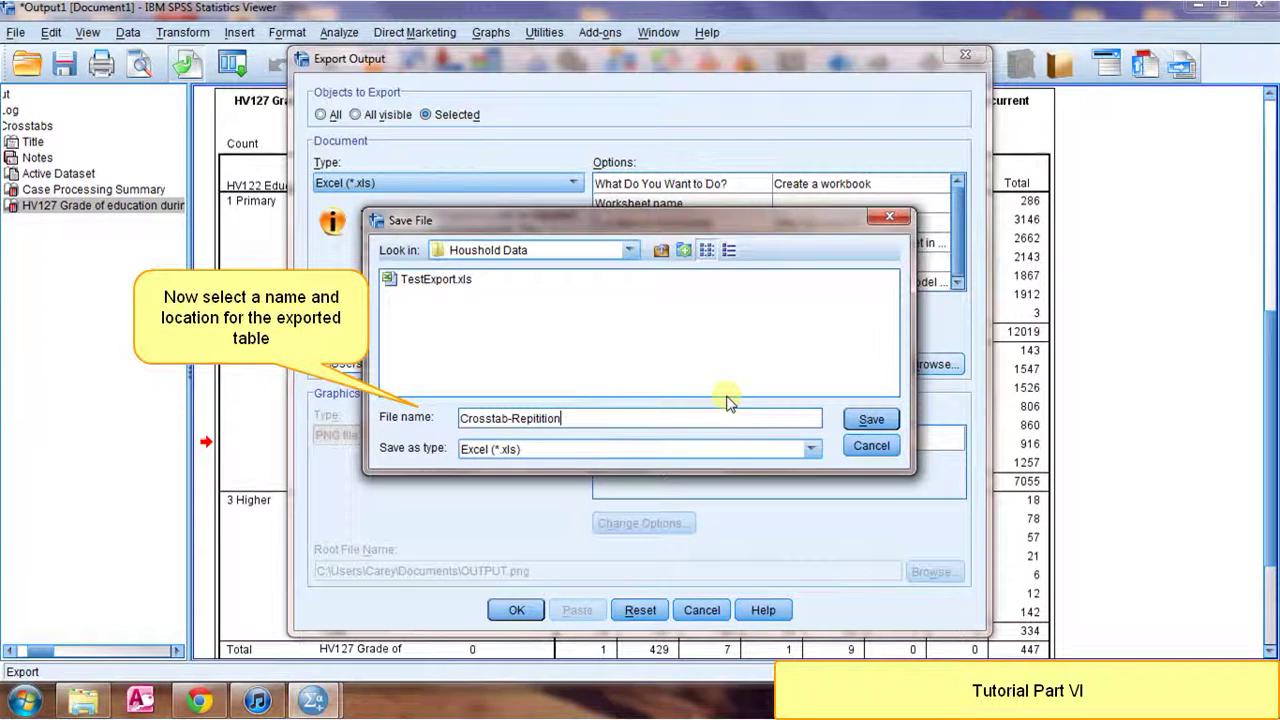
click(871, 419)
click(516, 610)
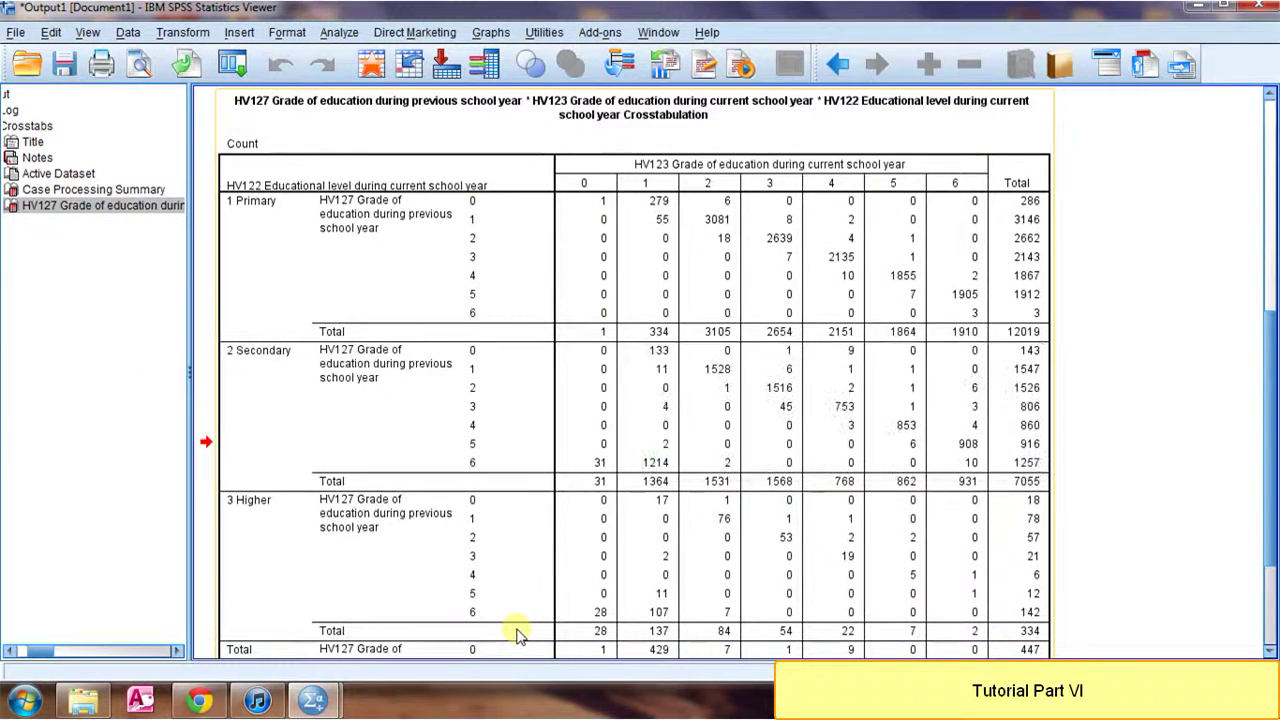
Minimize the SPSS windows and open Crosstab-Repitition.xls from the desktop's Houshold Data folder in Excel.
click(1200, 7)
click(1200, 8)
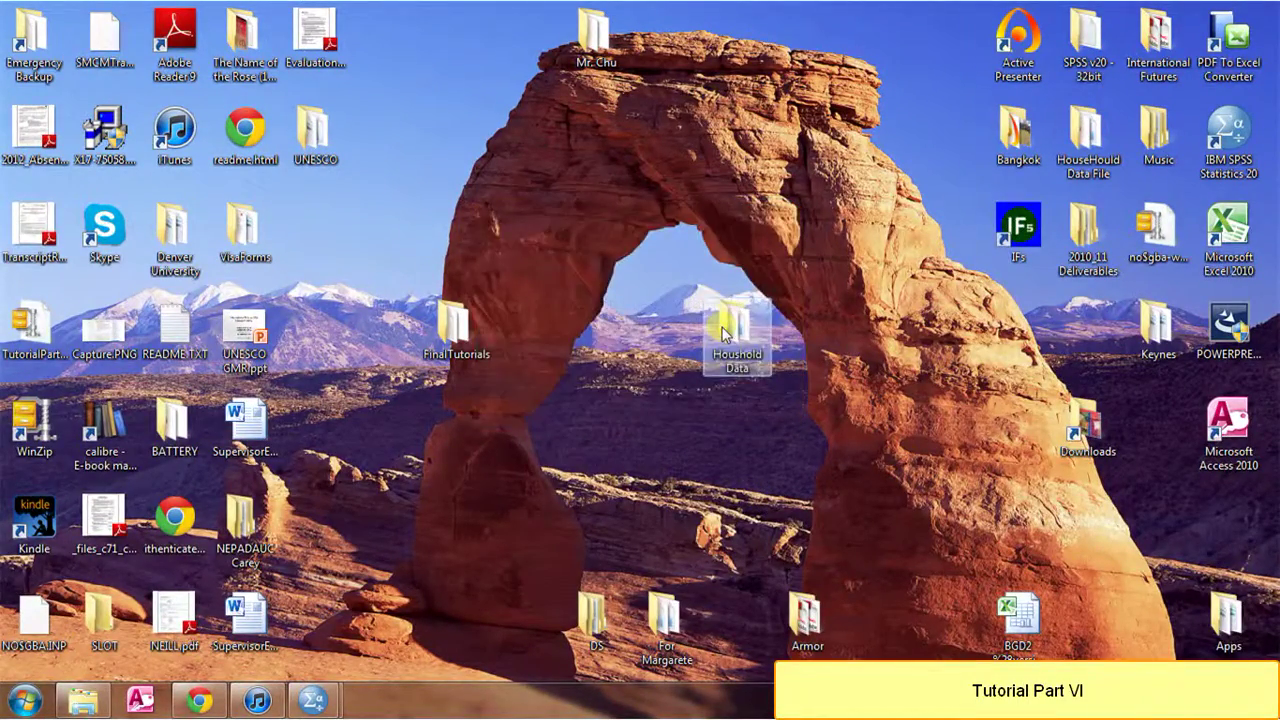
double_click(725, 334)
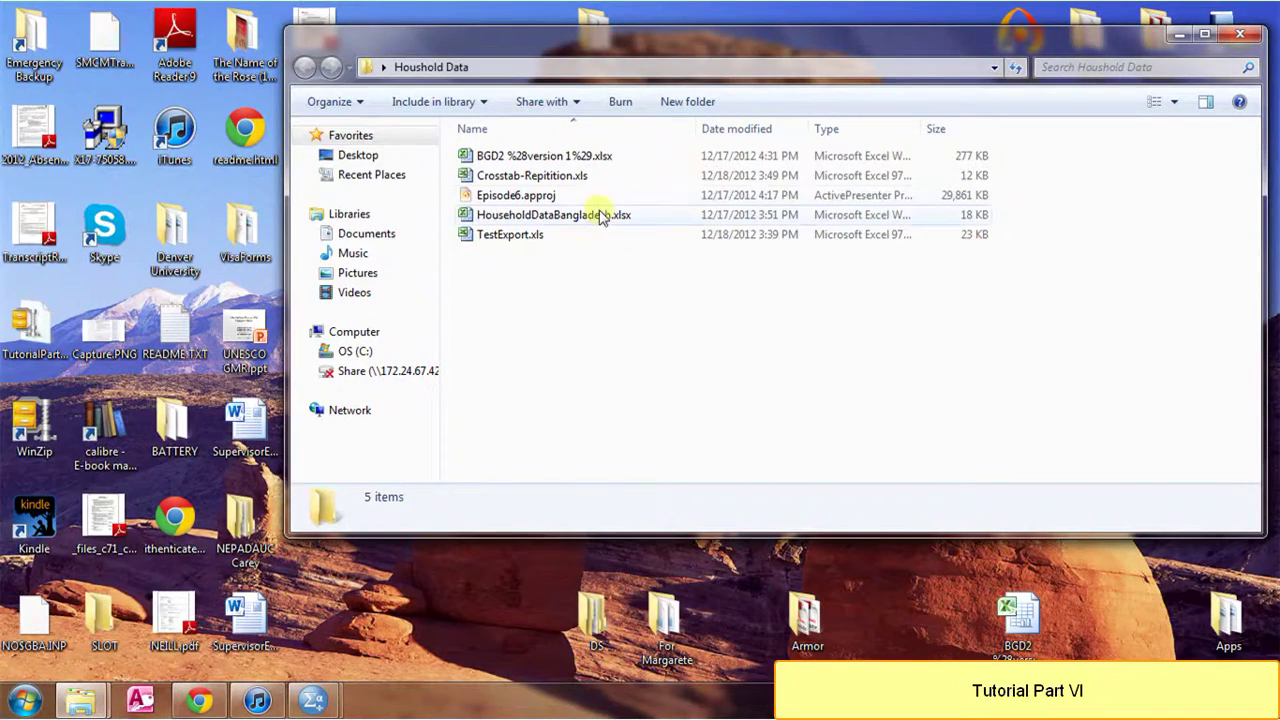
double_click(581, 177)
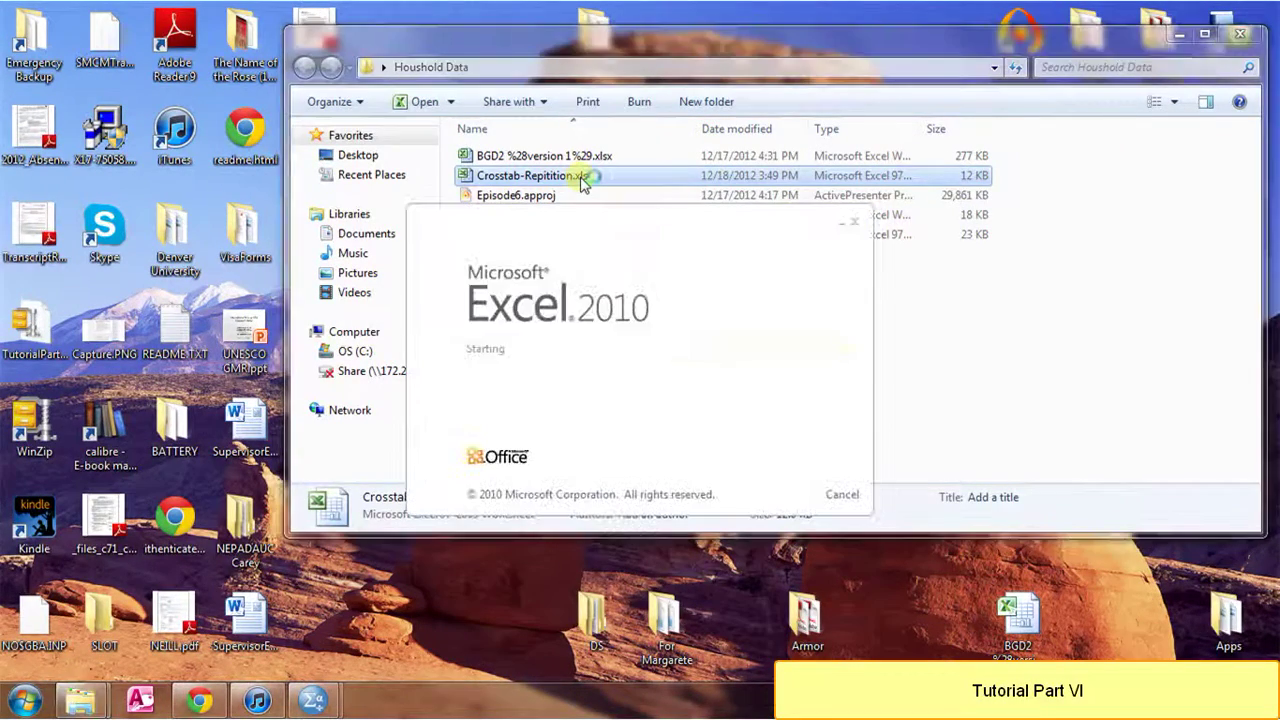
Copy the crosstab table from row 3 to the grand total in row 36 and paste it into a new sheet.
scroll(1010, 420, down, 5)
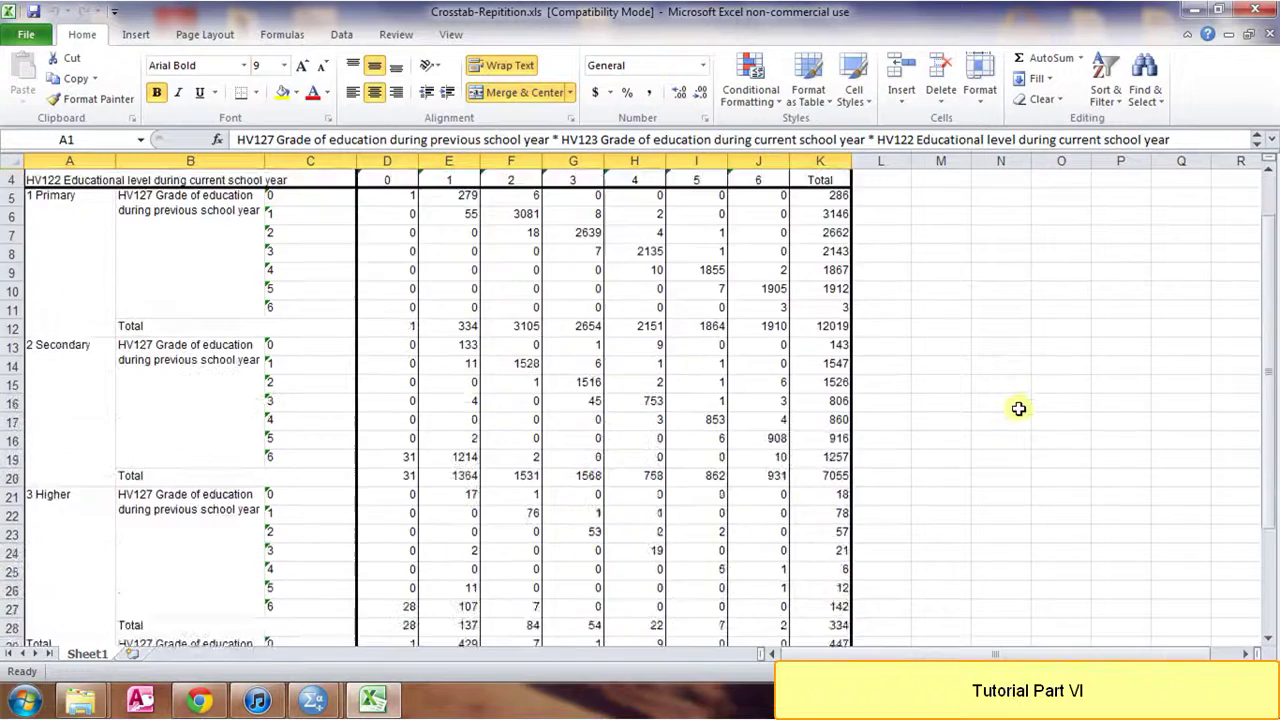
scroll(1008, 423, up, 5)
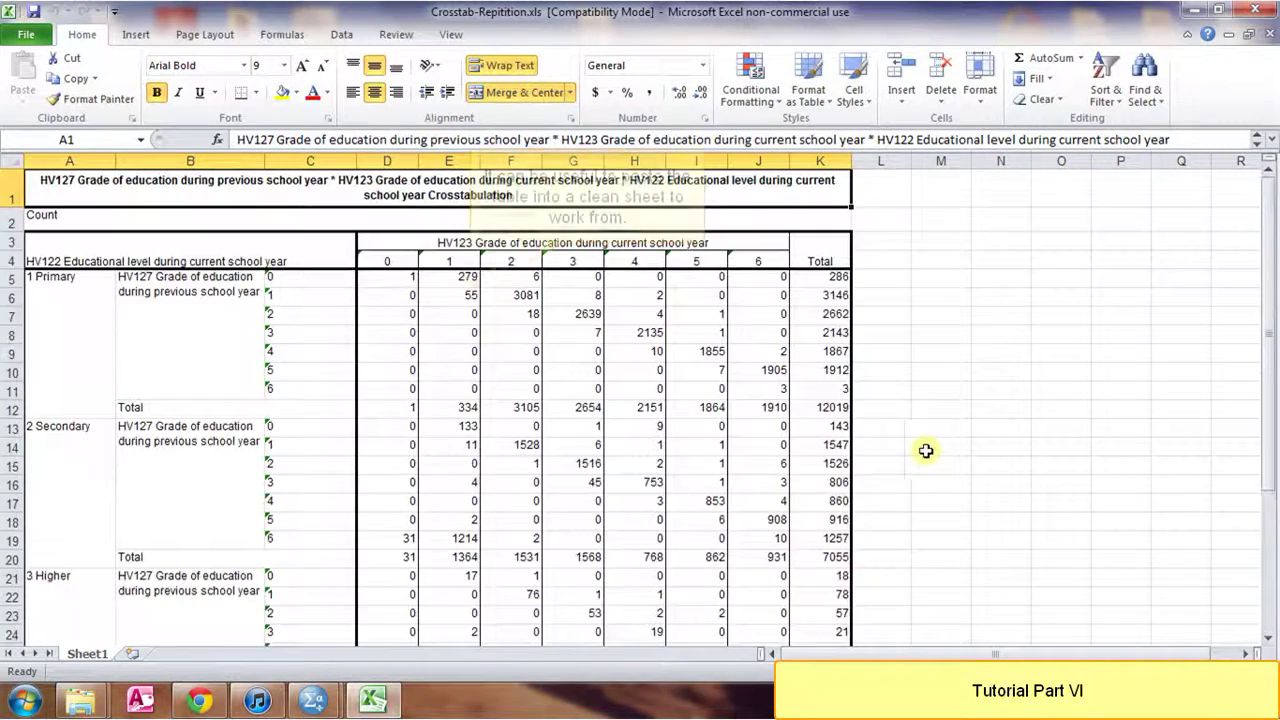
drag(44, 242, 843, 326)
key(ctrl+c)
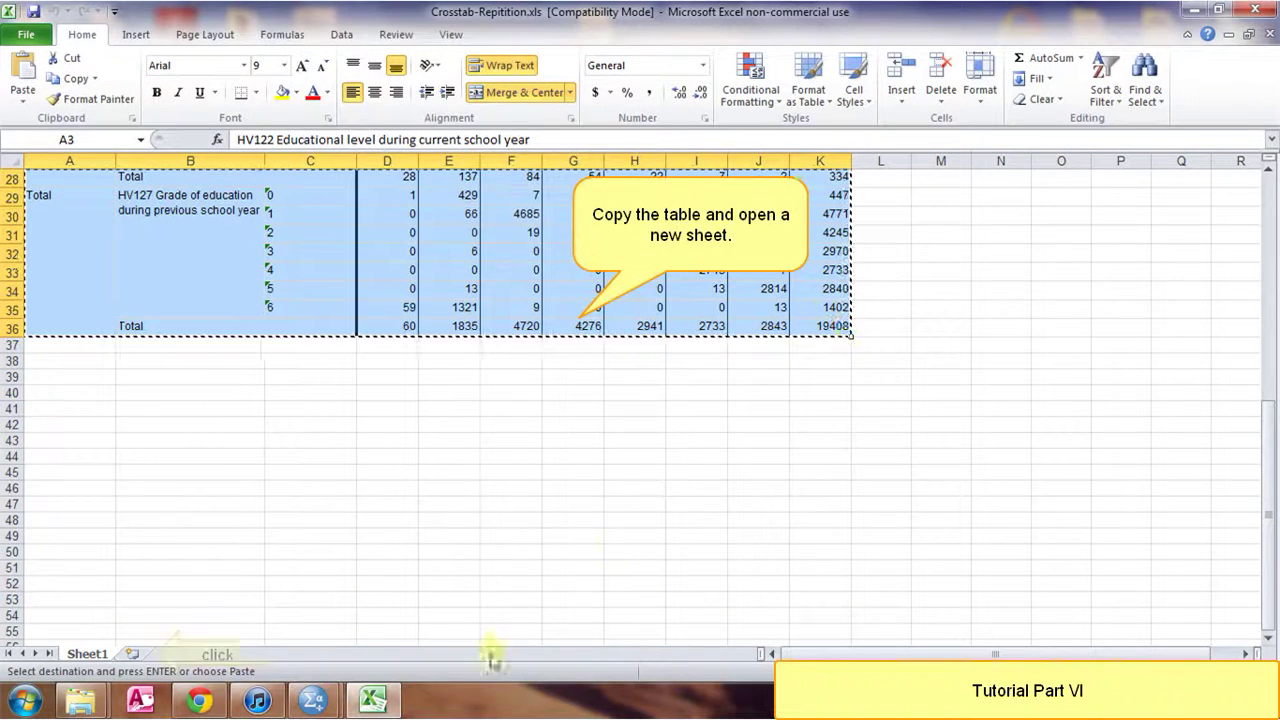
click(131, 653)
key(ctrl+v)
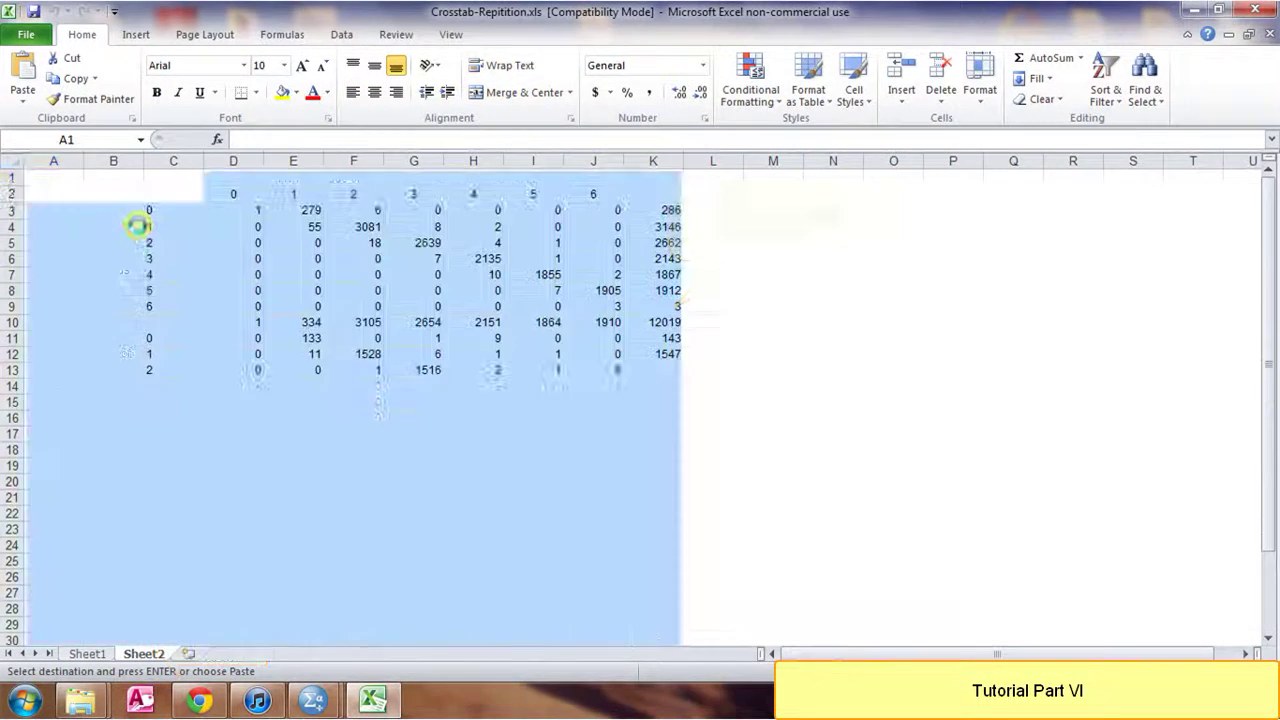
click(179, 270)
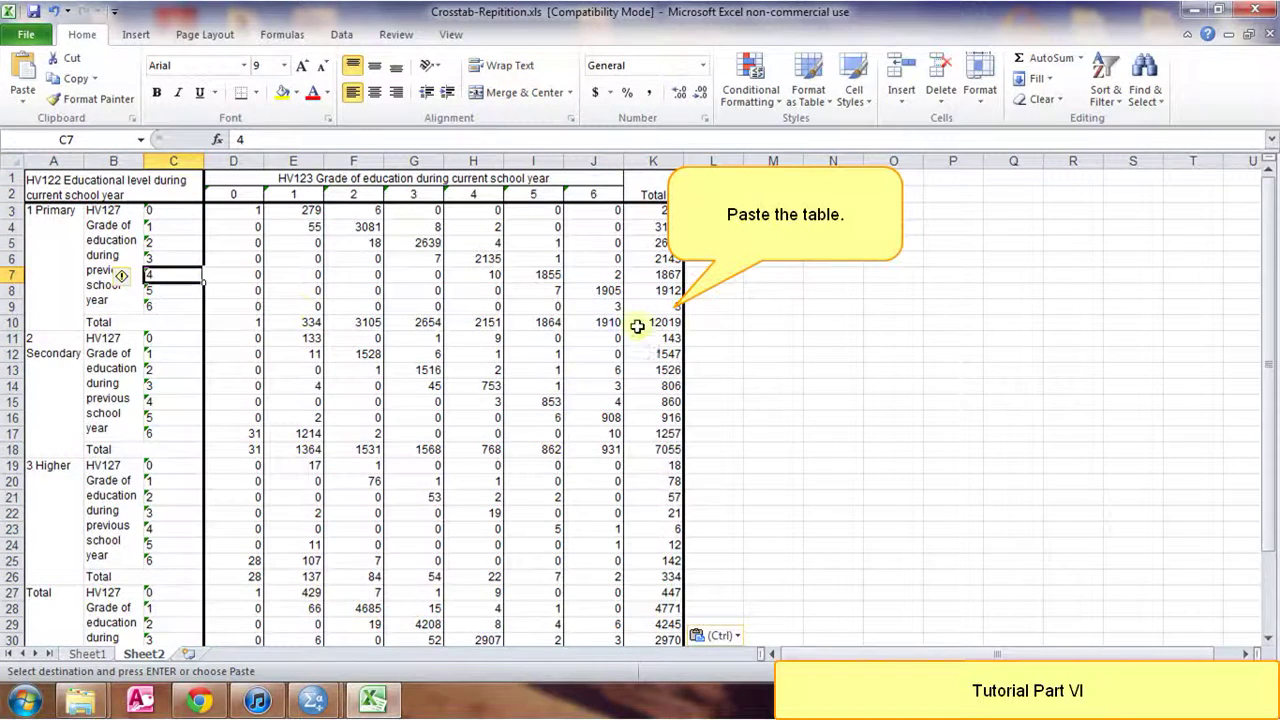
Copy the header and Primary section of the table, A1:K10, into another new sheet.
drag(655, 322, 53, 178)
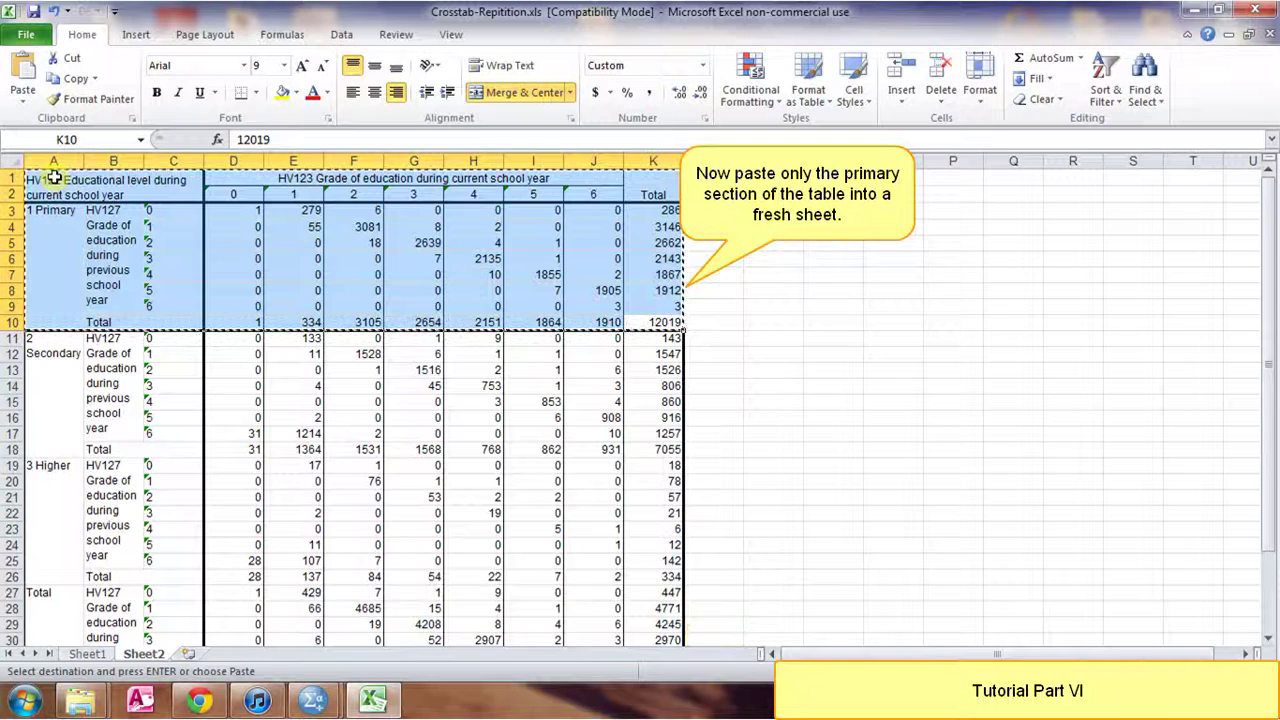
key(ctrl+c)
click(188, 653)
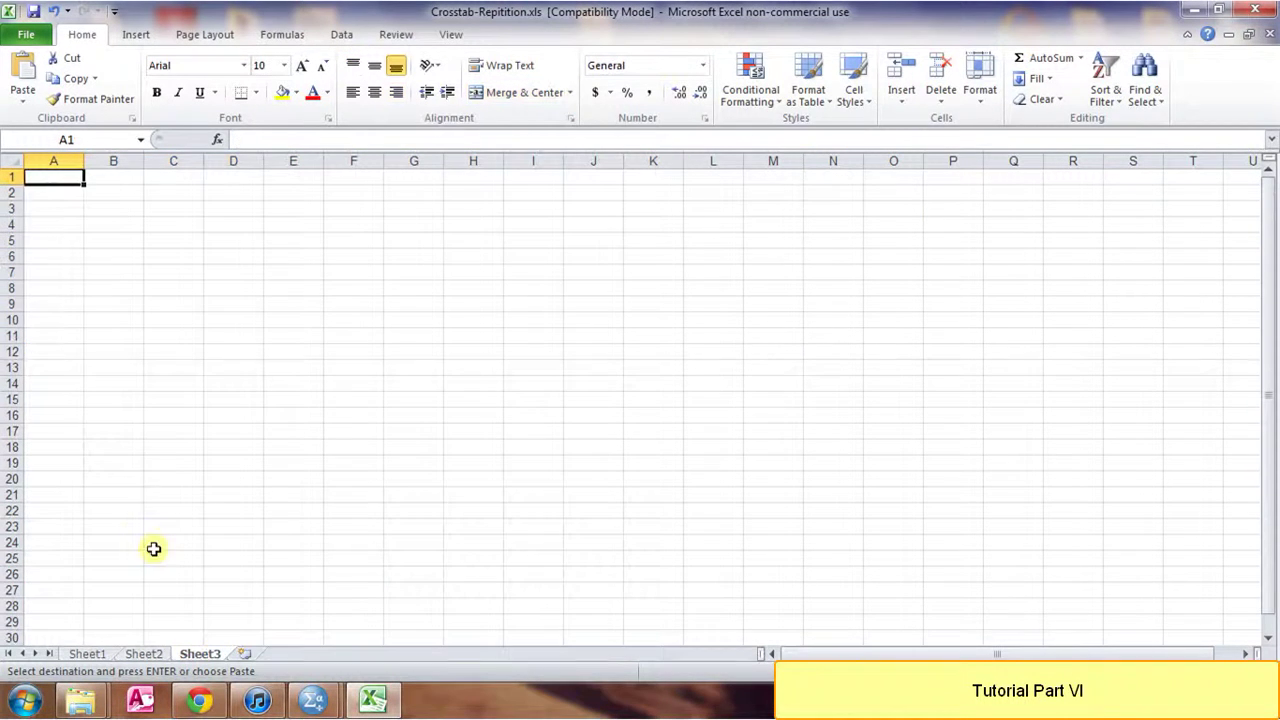
key(ctrl+v)
click(172, 449)
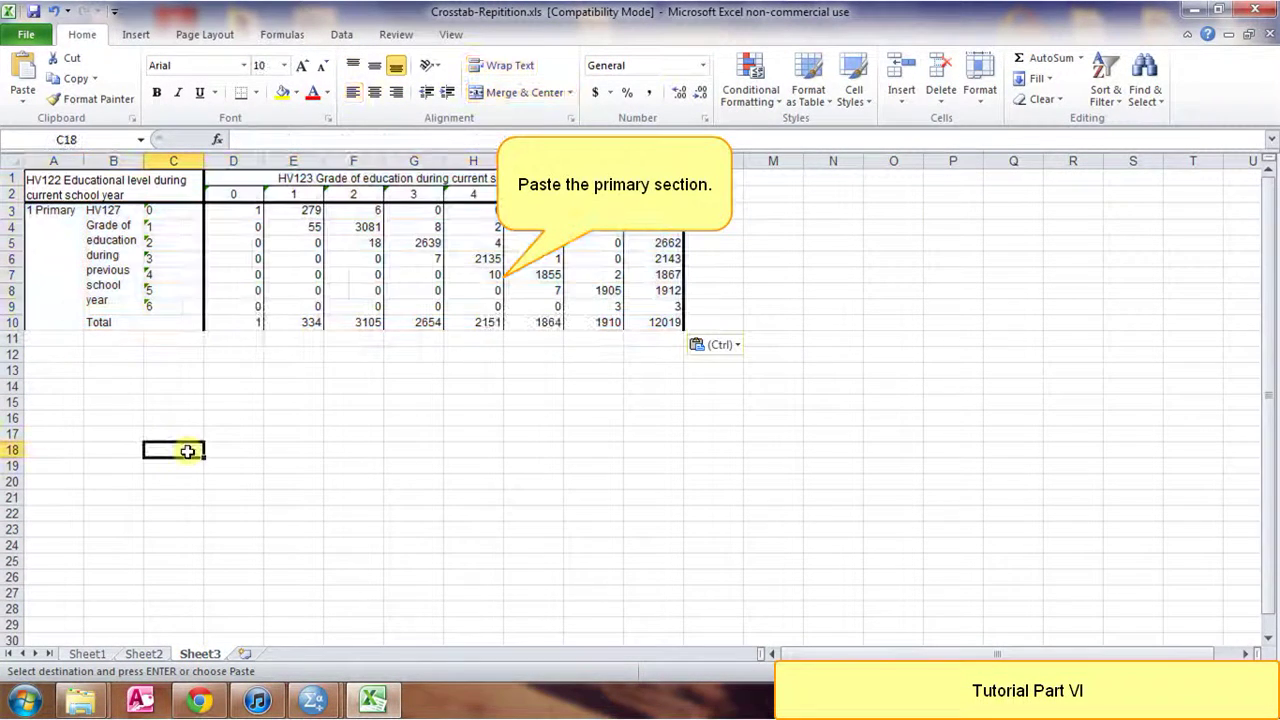
Rename the sheet holding the copied Primary section, Sheet3, as Primary.
right_click(200, 653)
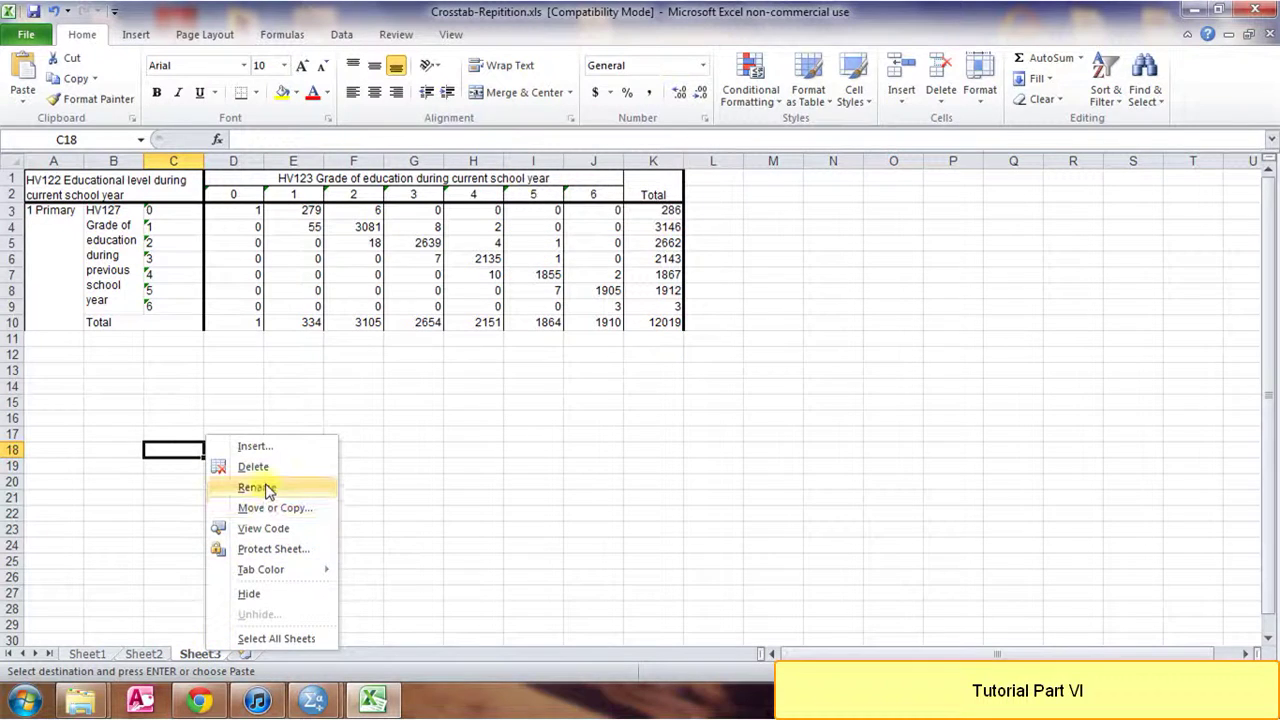
click(266, 483)
text(P)
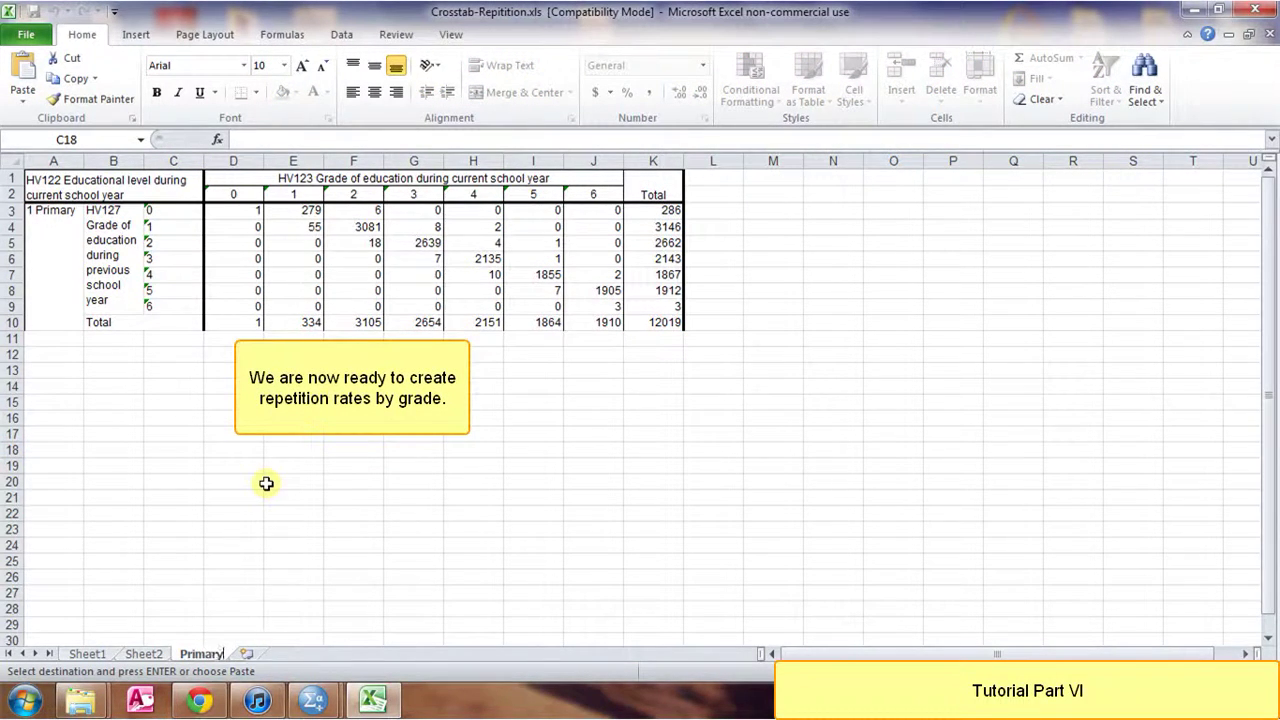
text(rimary)
key(Return)
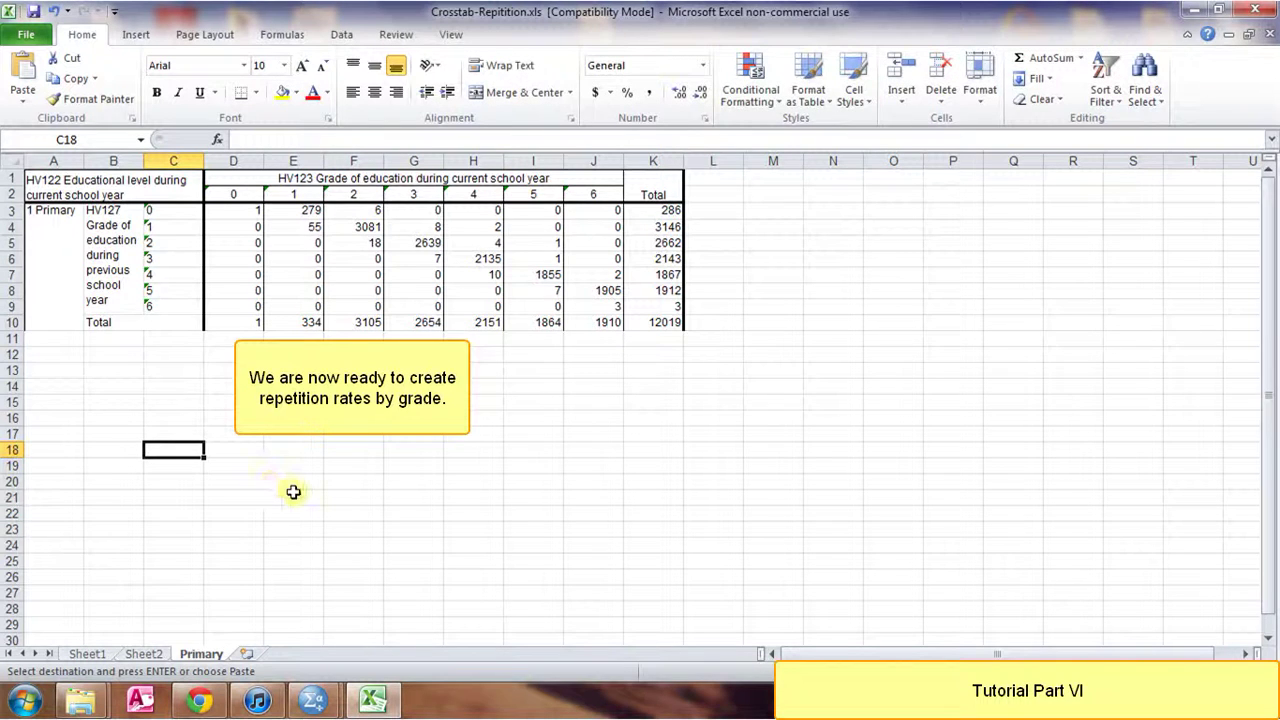
Enter the heading "Repition Rate By Primary Grade" in cell N1, alongside the crosstab table.
click(823, 176)
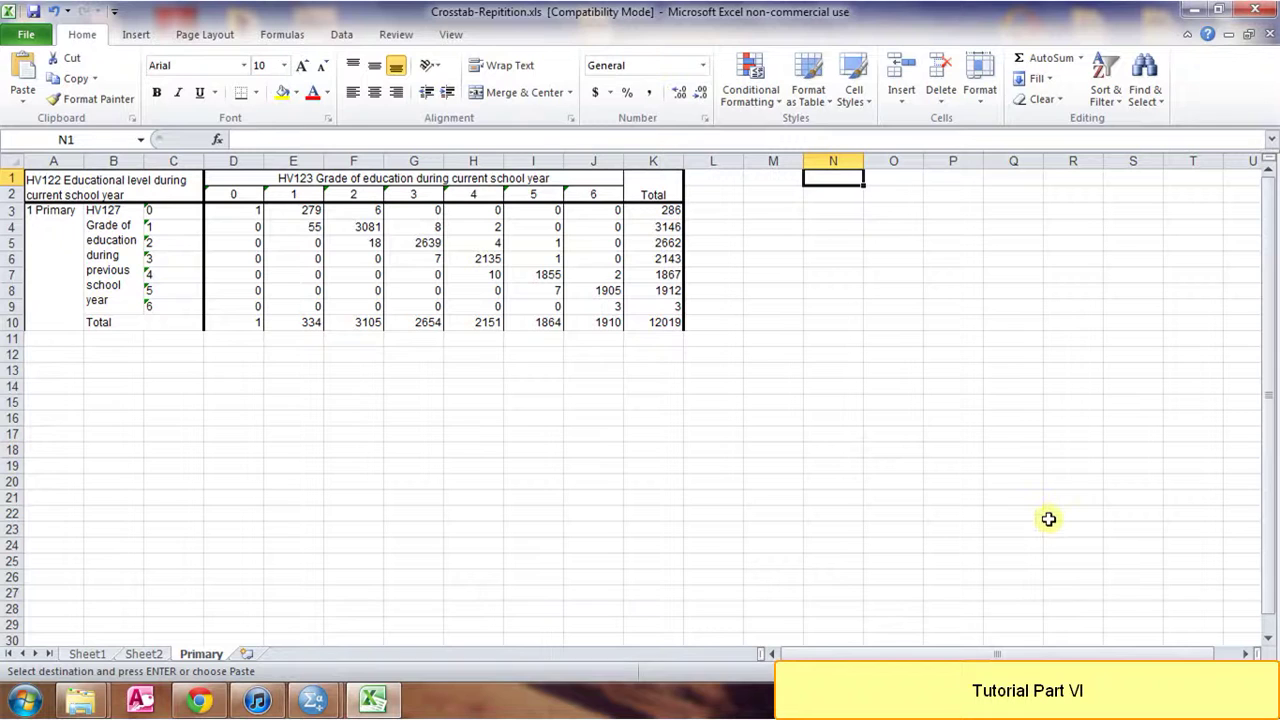
text(Rep)
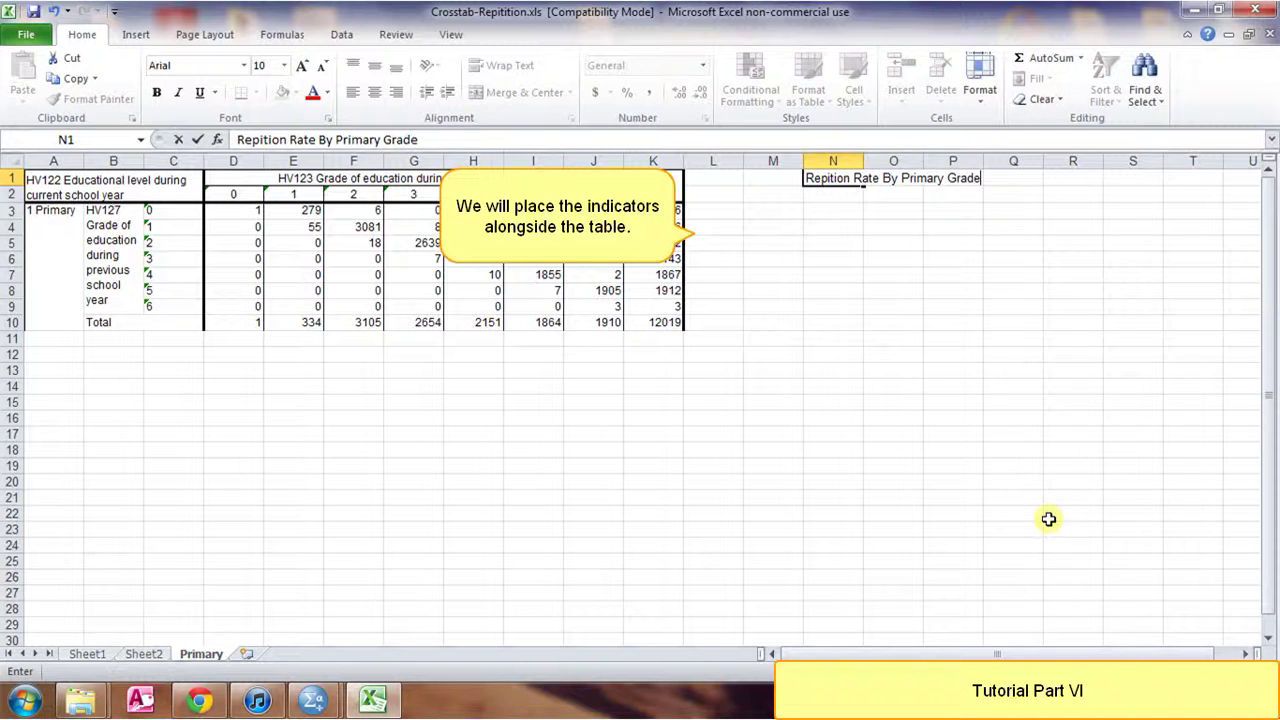
text(ition Rate By Primary Grade)
key(Return)
Enter the grade numbers 0 through 5 across cells L2 to Q2, beneath the repetition rate heading.
key(Down)
key(Left)
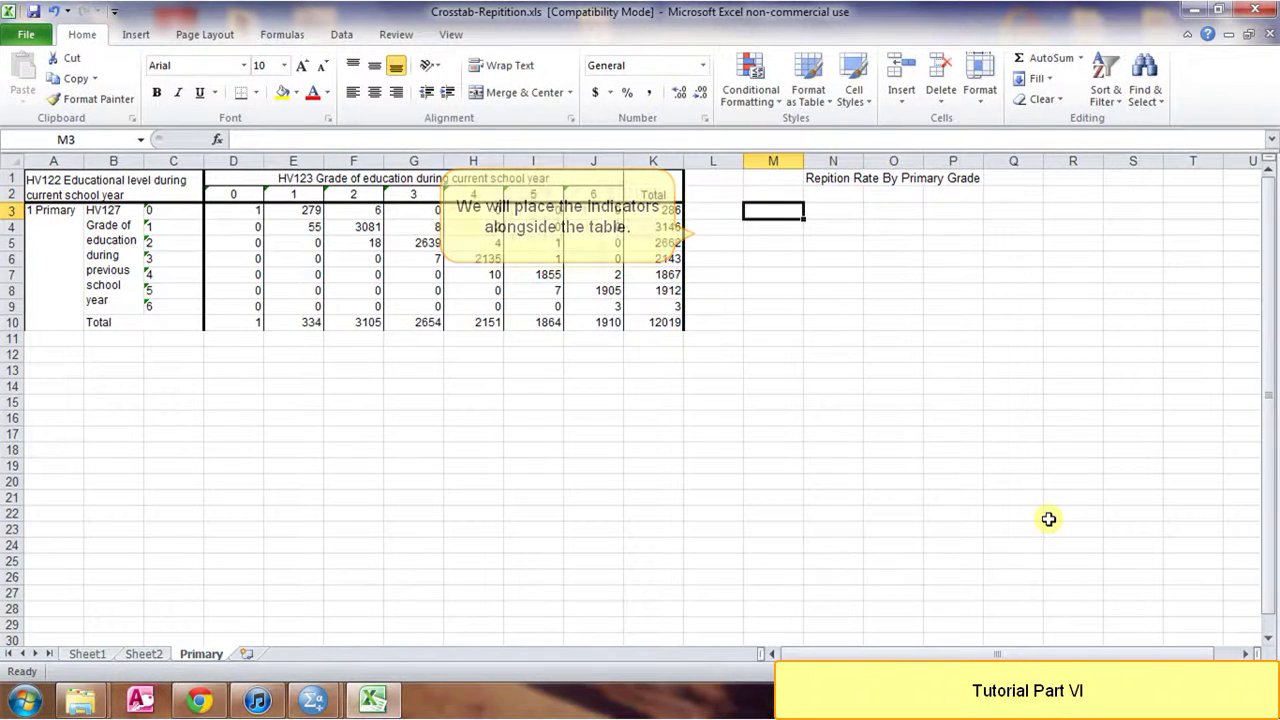
key(Up)
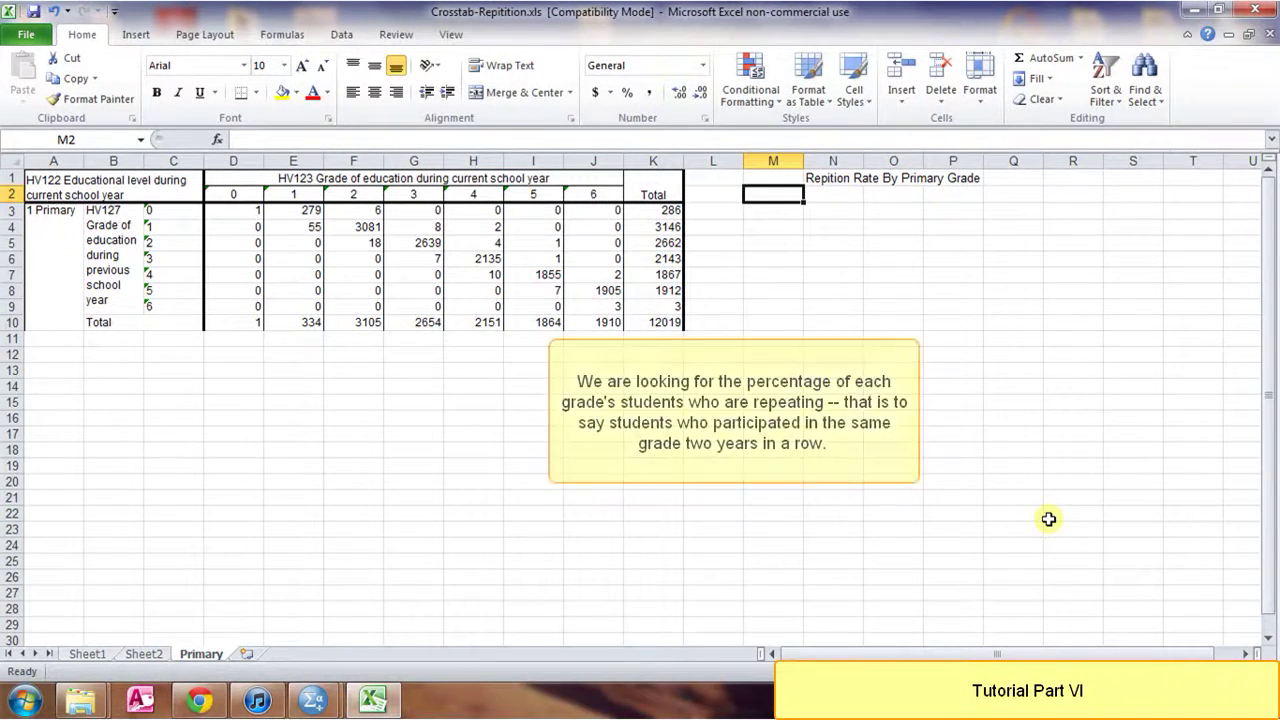
key(Left)
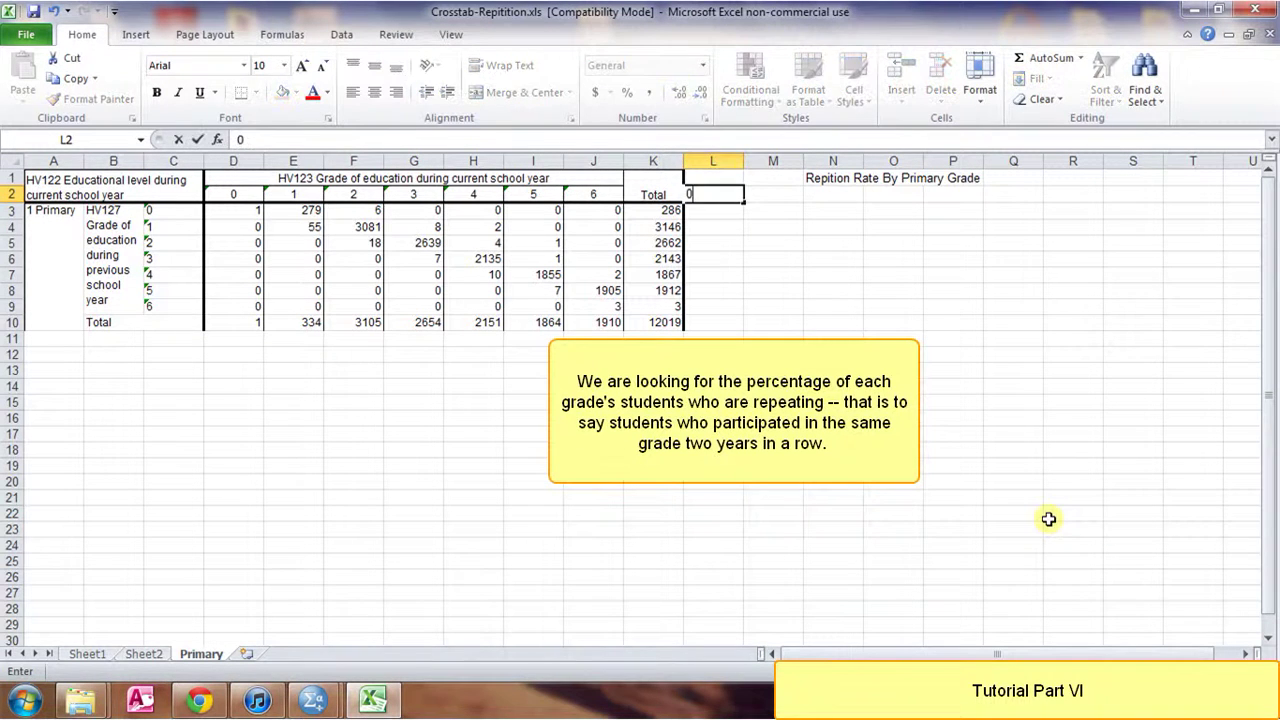
text(0)
key(Tab)
text(1)
key(Tab)
text(2)
key(Tab)
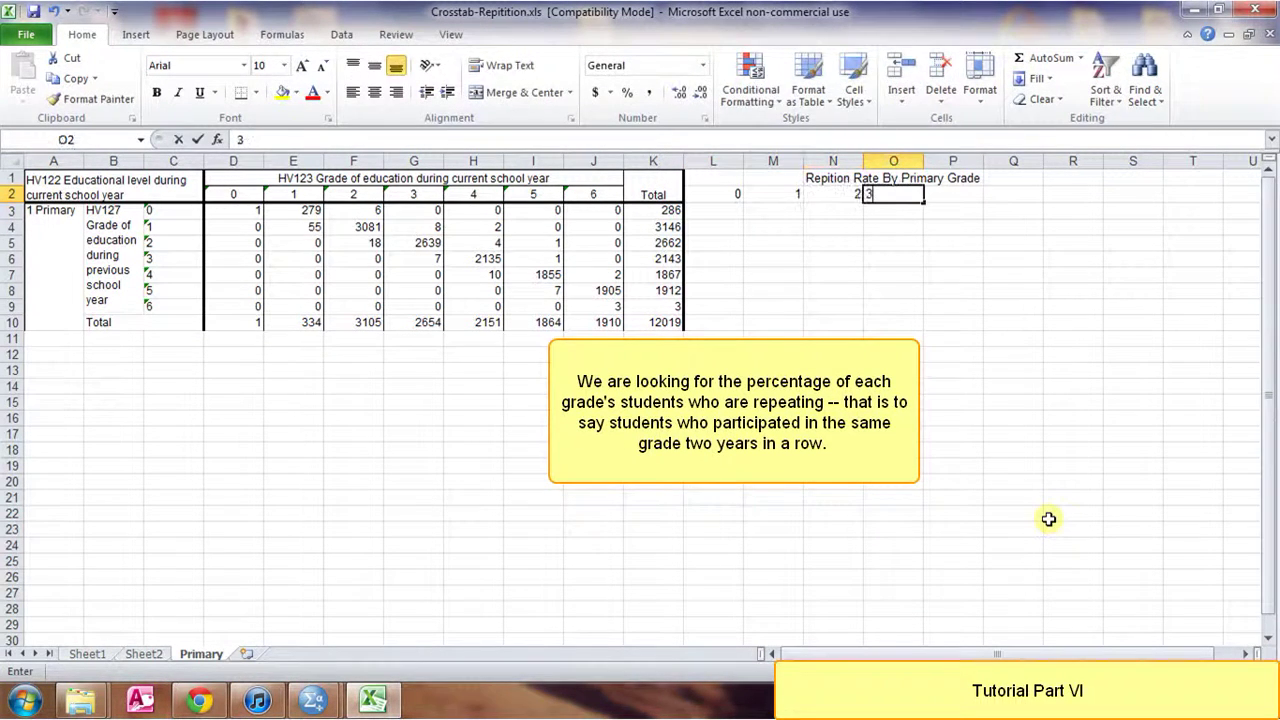
text(3)
key(Tab)
text(4)
key(Tab)
text(5)
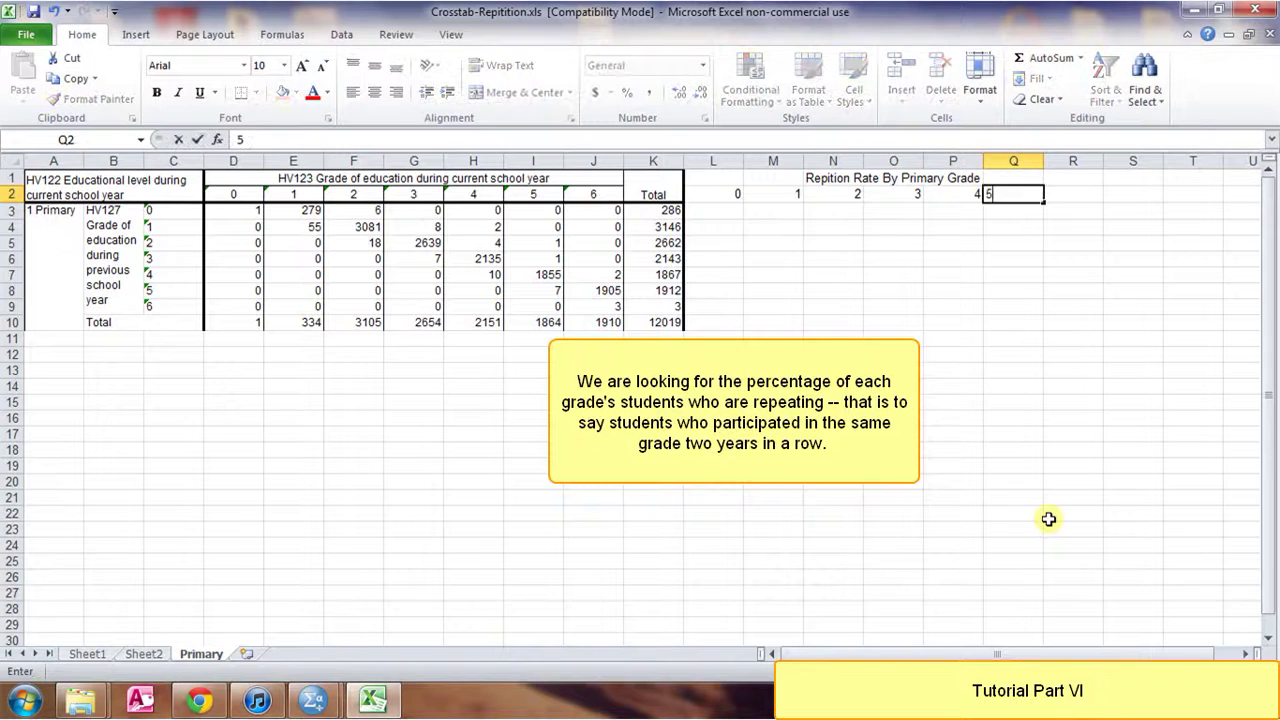
key(Return)
Calculate the grade 1 repetition rate in M3 by dividing the repeaters by the grade total, =E4/E10.
key(Left)
key(Left)
key(Left)
key(Left)
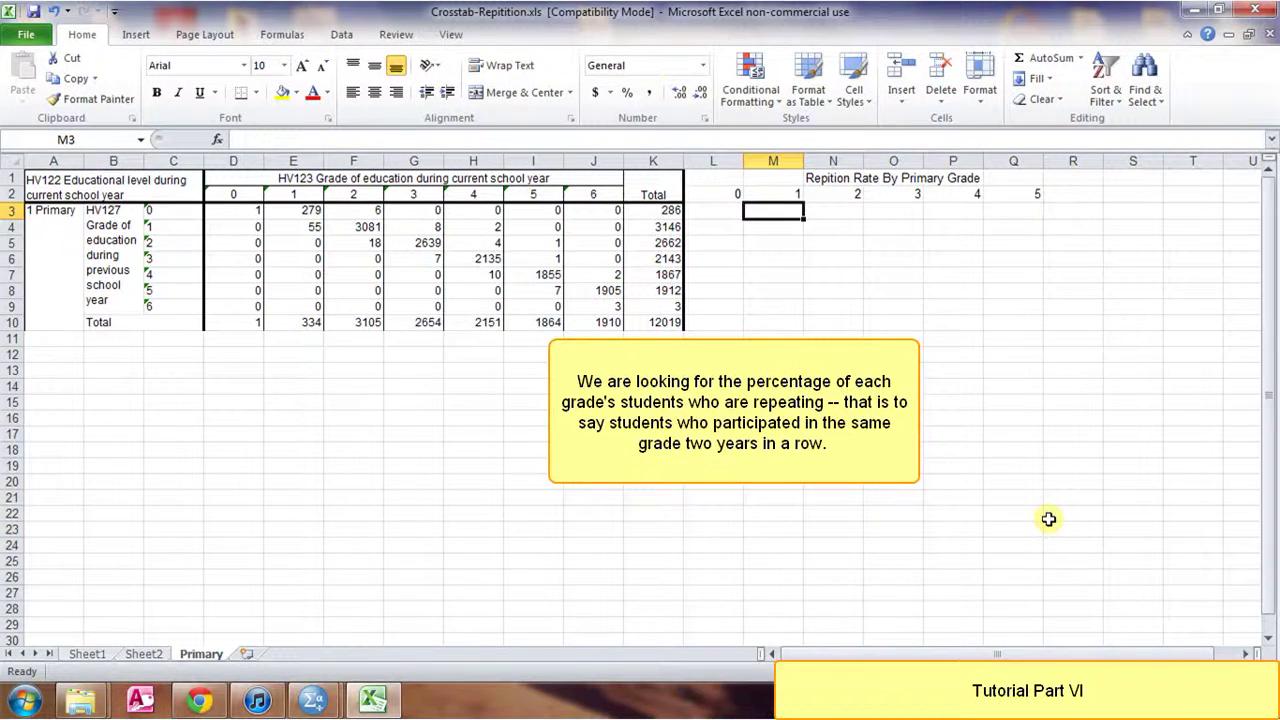
text(=)
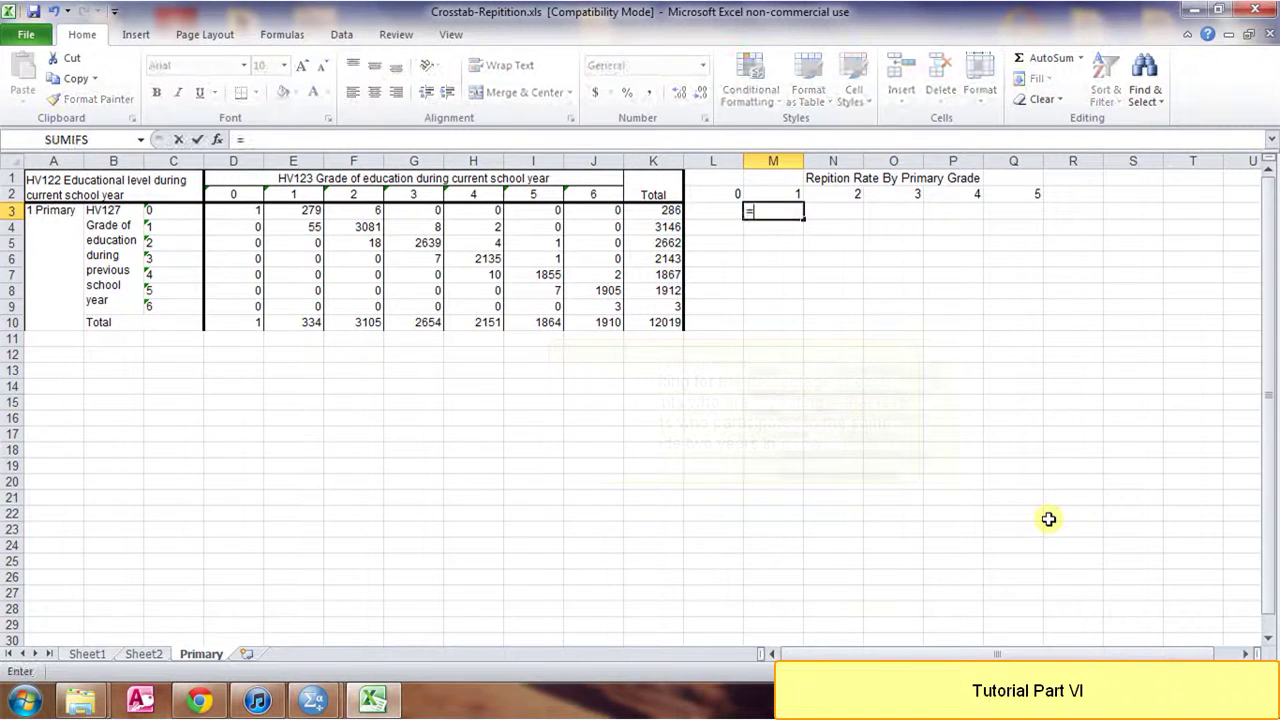
click(309, 227)
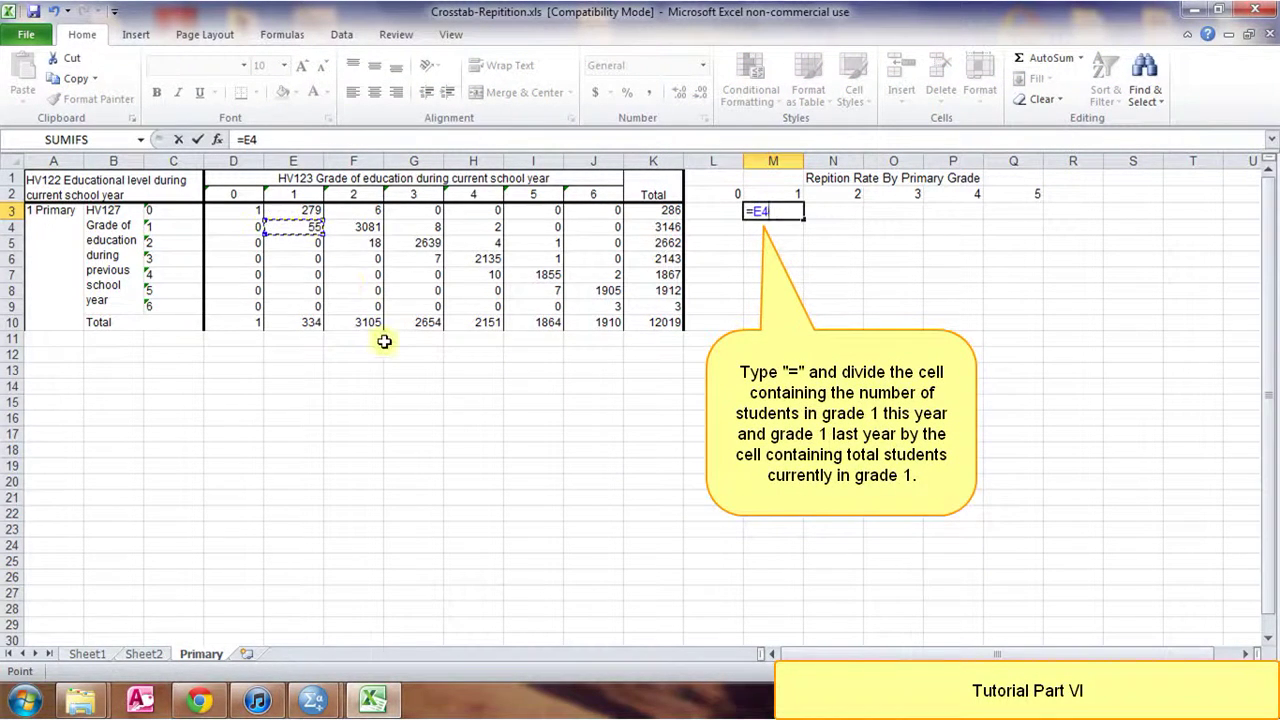
text(/)
click(302, 322)
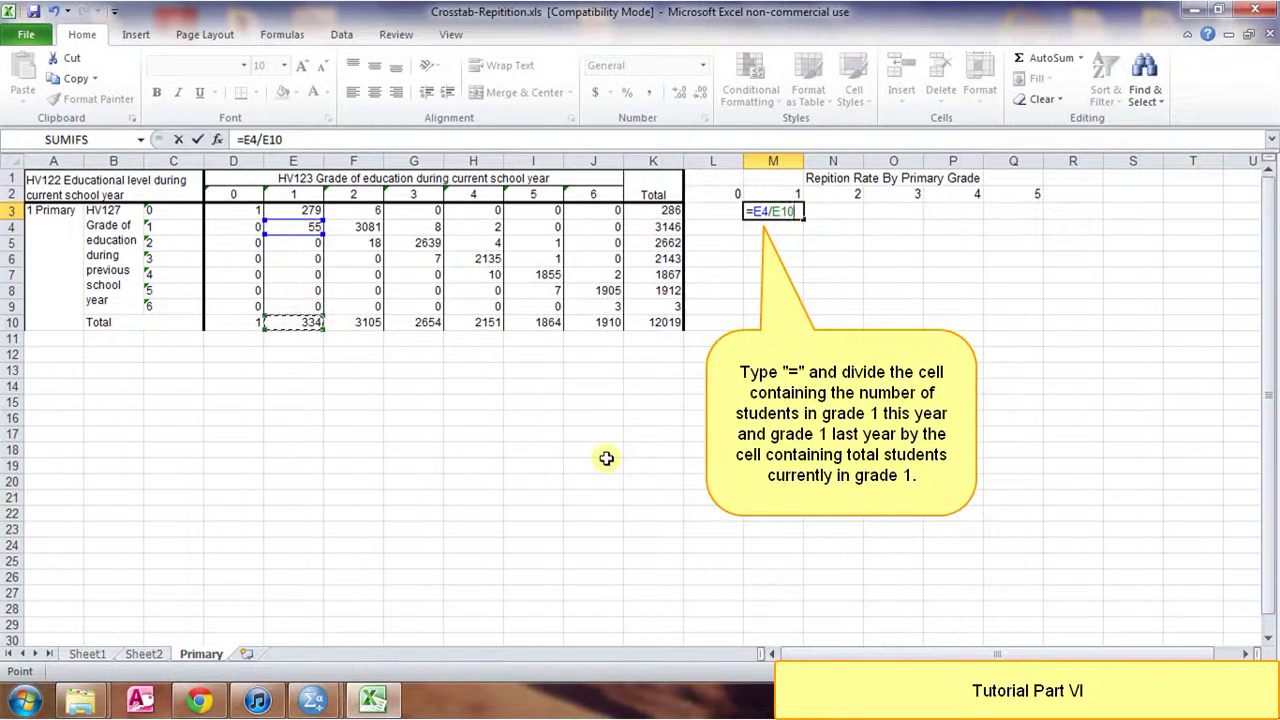
key(Return)
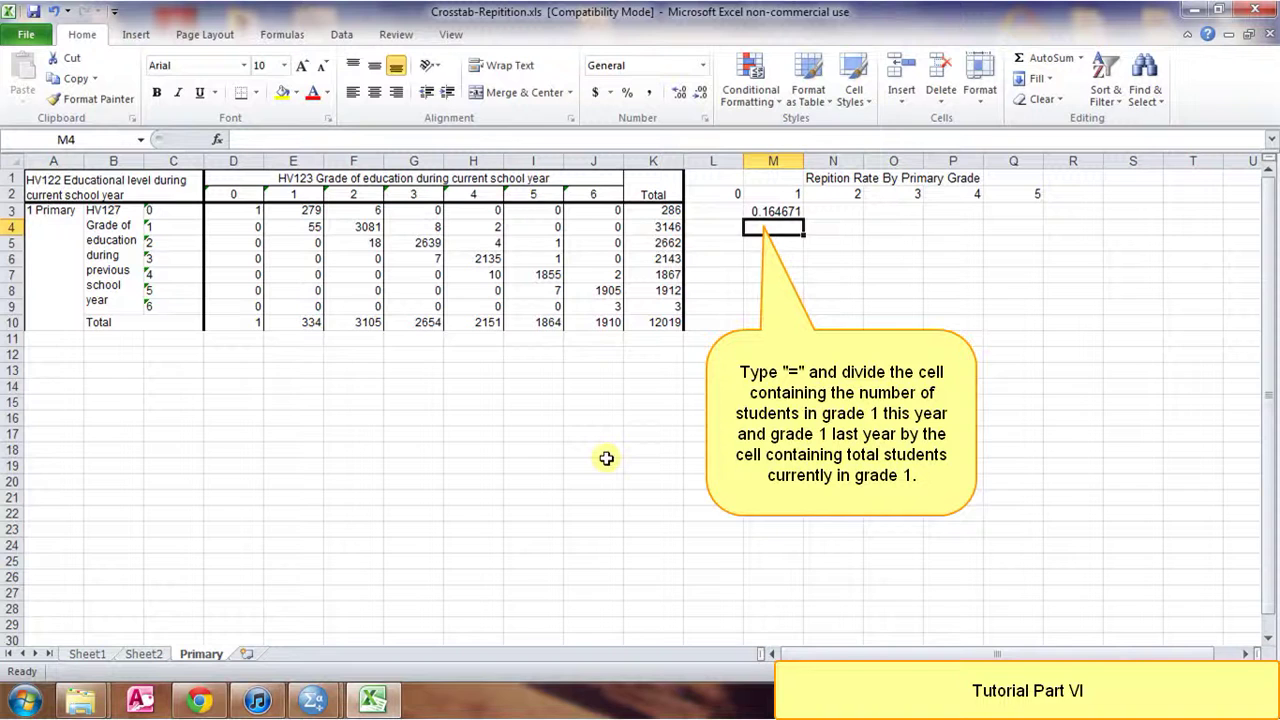
Calculate the grade 2 repetition rate in N3 with the formula =F5/F10.
key(Up)
key(Right)
text(=)
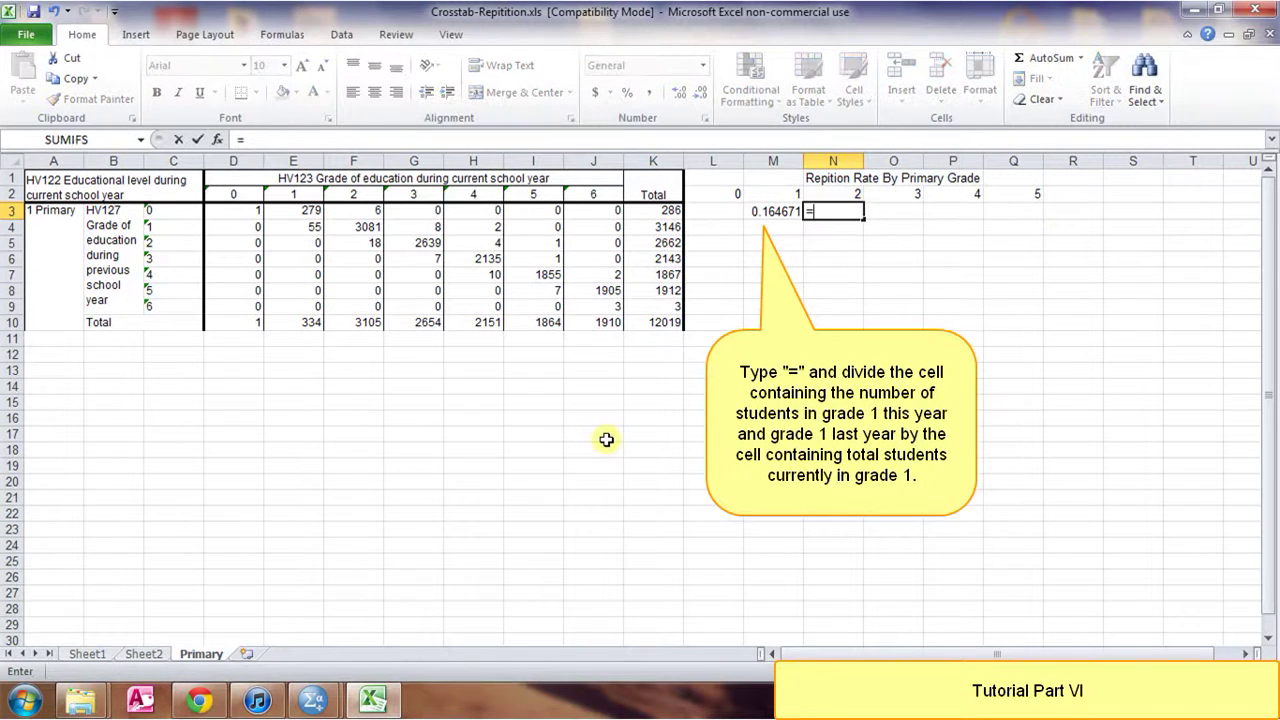
click(370, 243)
text(/)
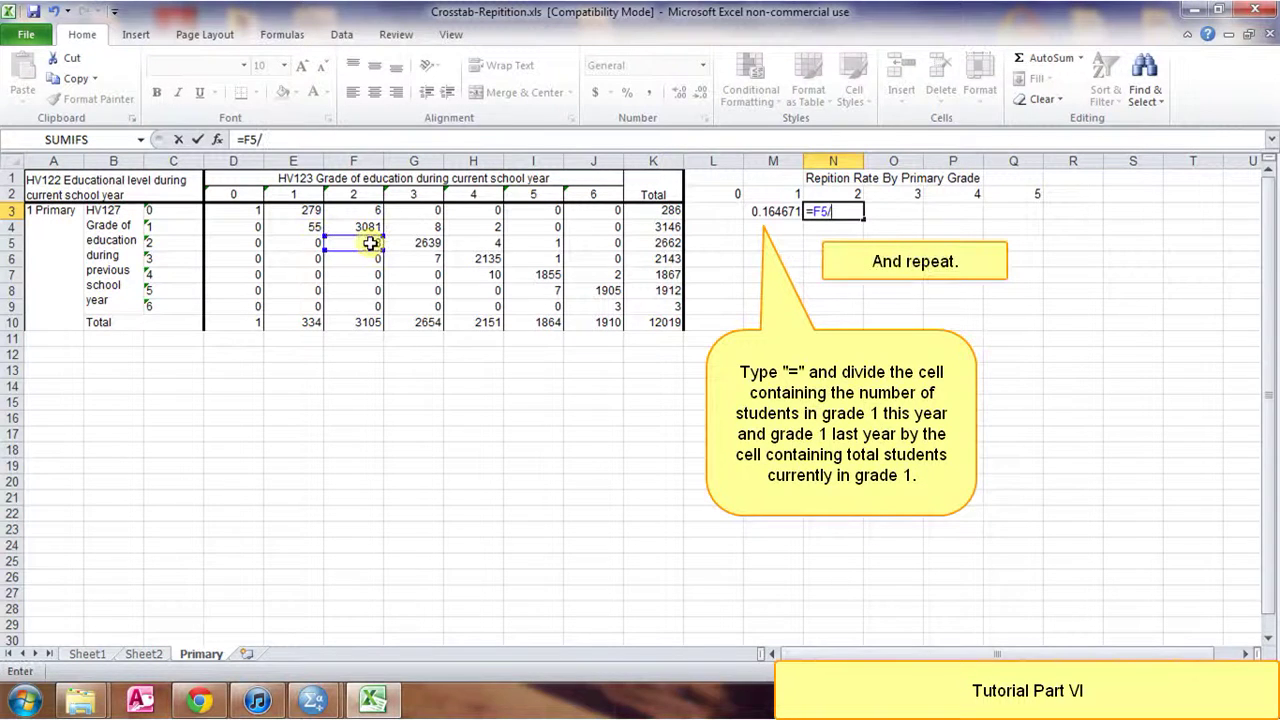
click(367, 323)
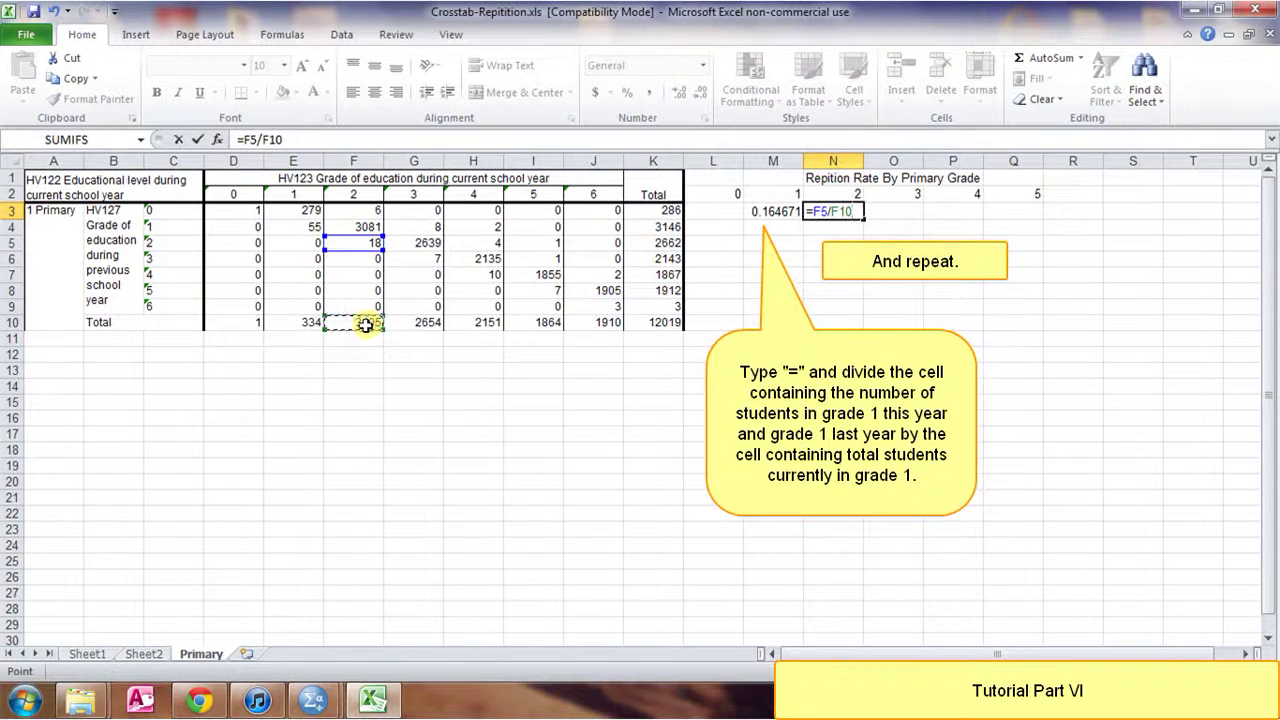
key(Return)
Calculate the grade 3 repetition rate in O3 with the formula =G6/G10.
click(886, 210)
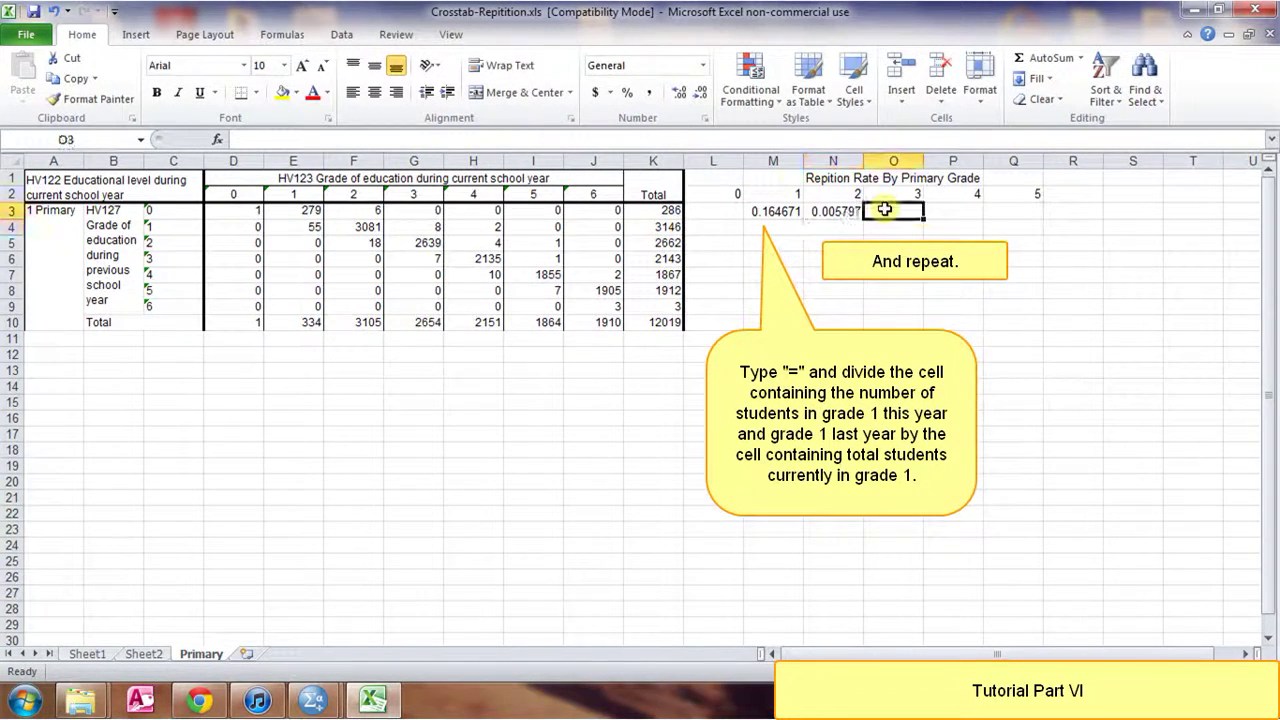
text(=)
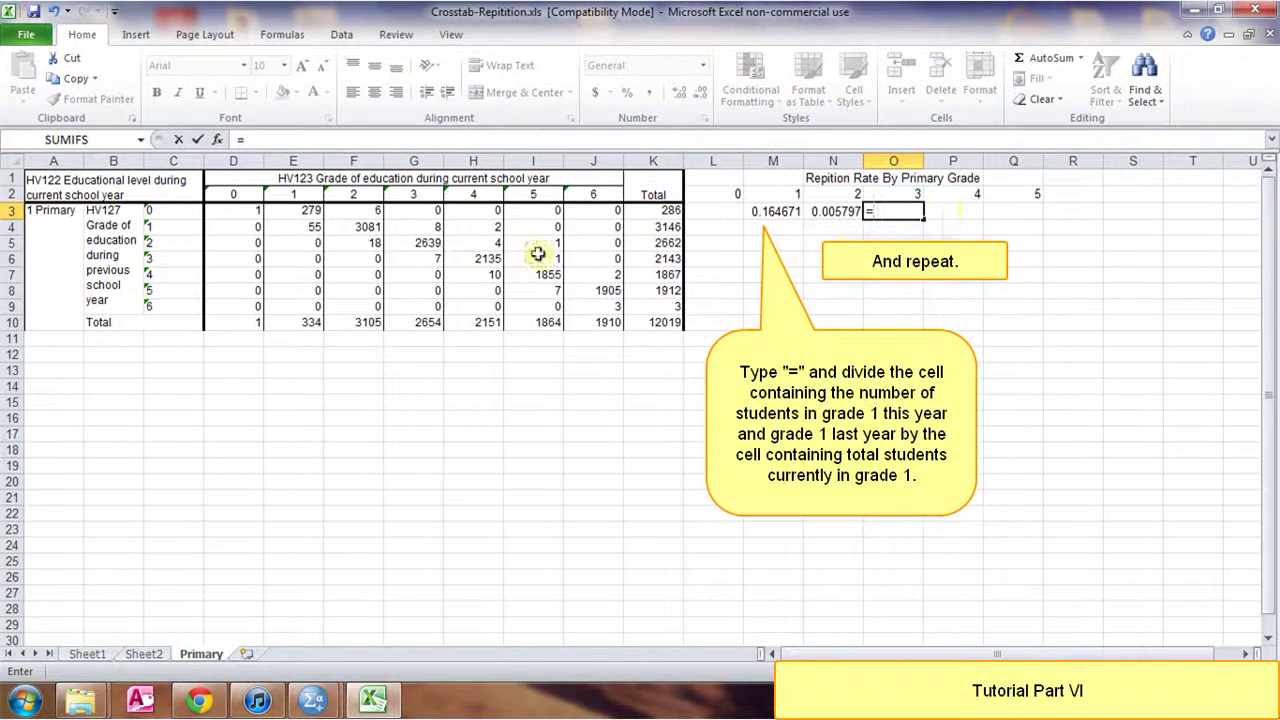
click(432, 257)
text(/)
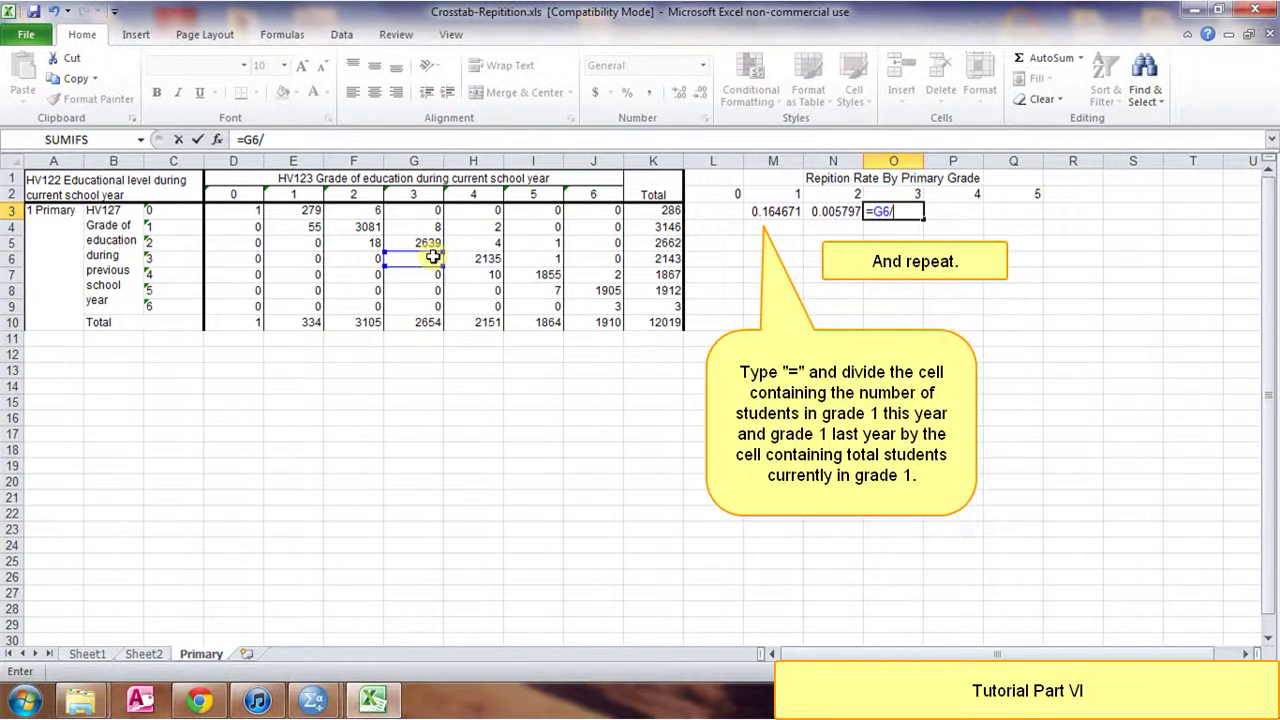
click(428, 321)
key(Return)
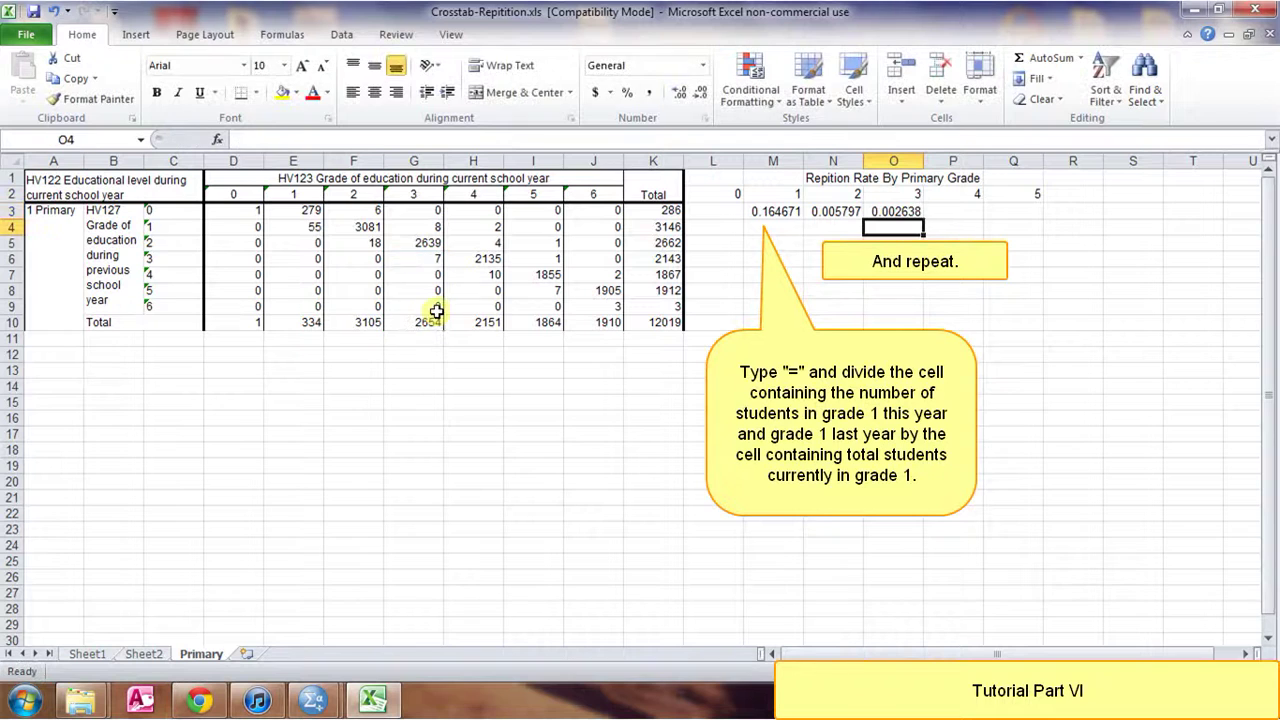
Calculate the grade 4 repetition rate in P3 with the formula =H7/H10.
click(966, 207)
text(=)
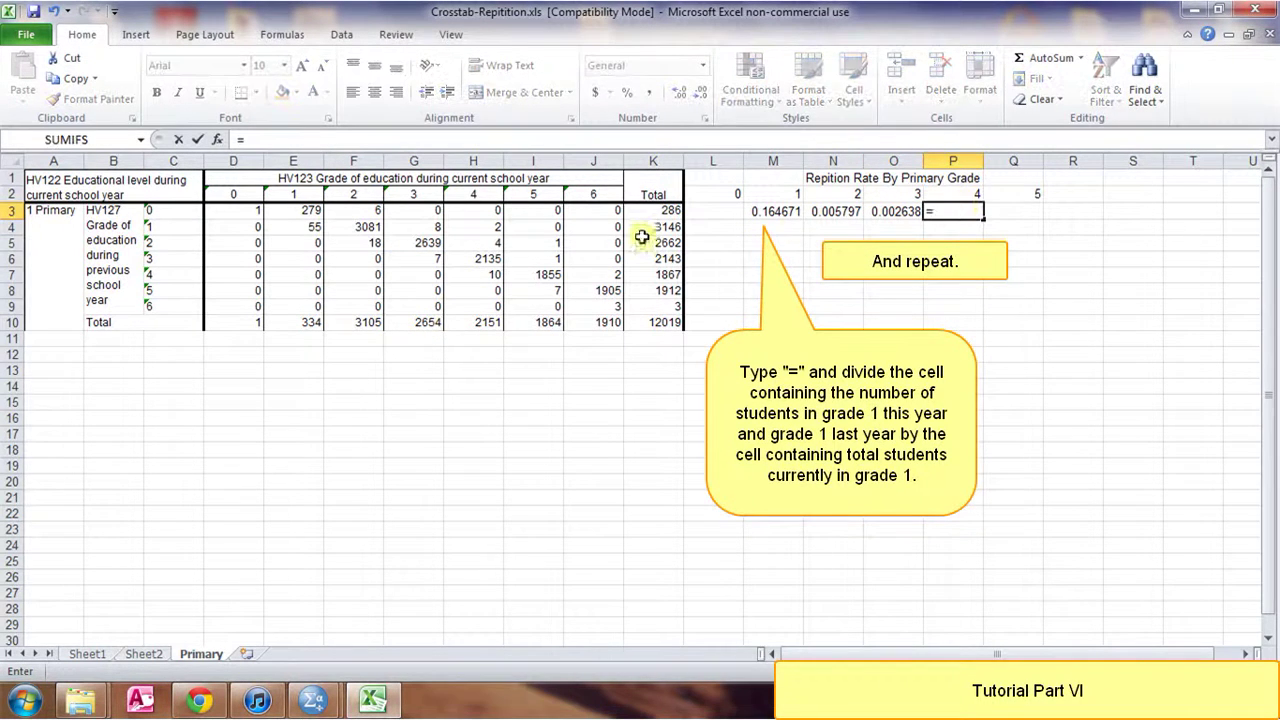
click(489, 274)
text(/)
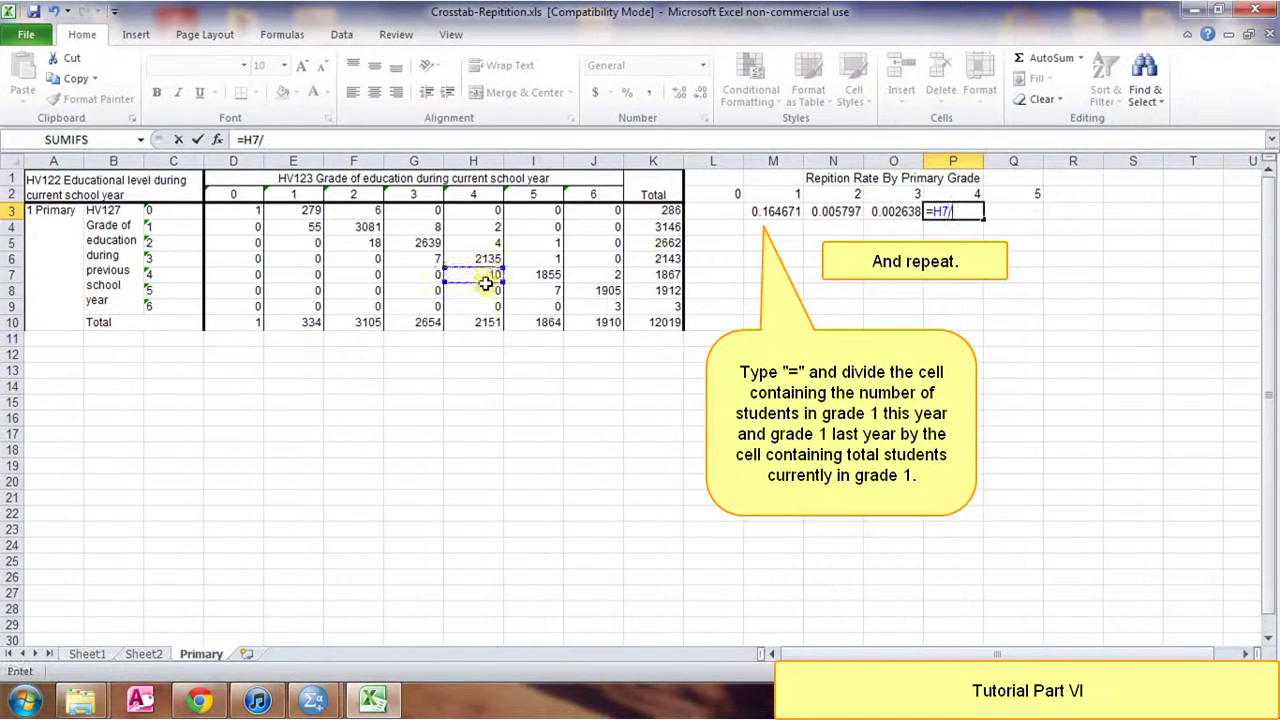
click(483, 321)
key(Return)
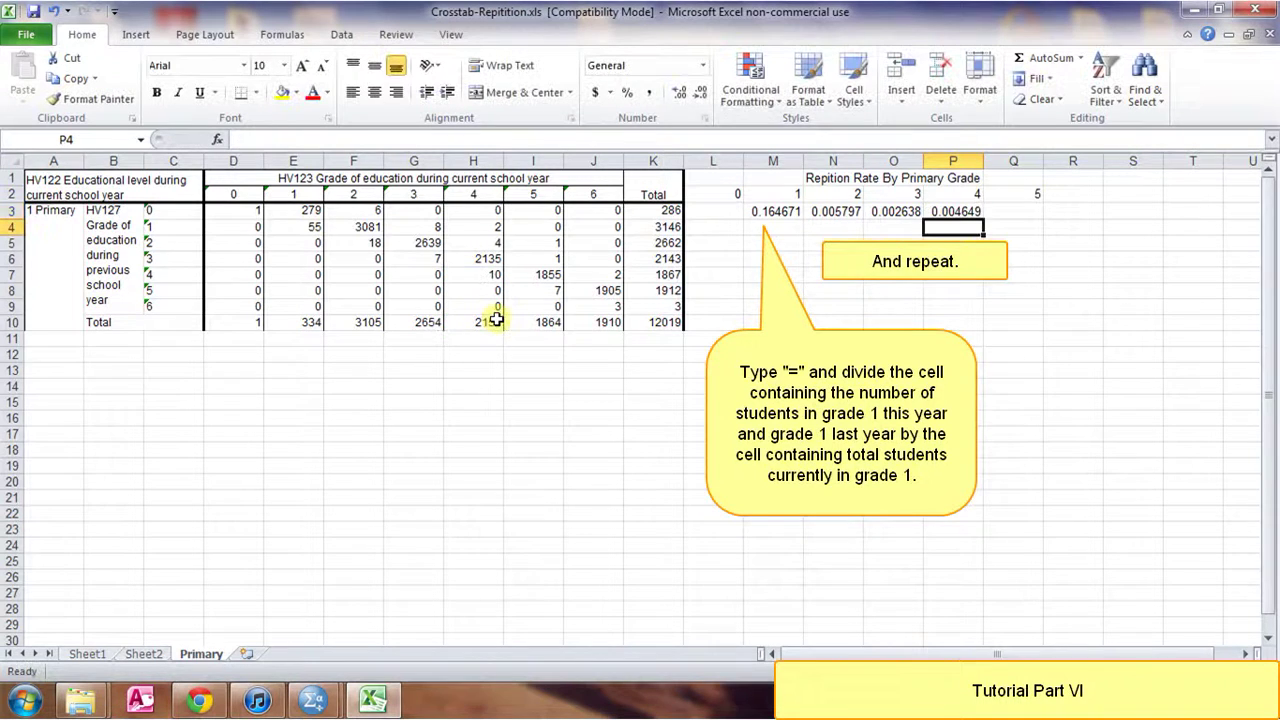
Fill in the repetition rate in Q3, under the heading 5, with the formula =J9/J10.
click(1030, 205)
text(=)
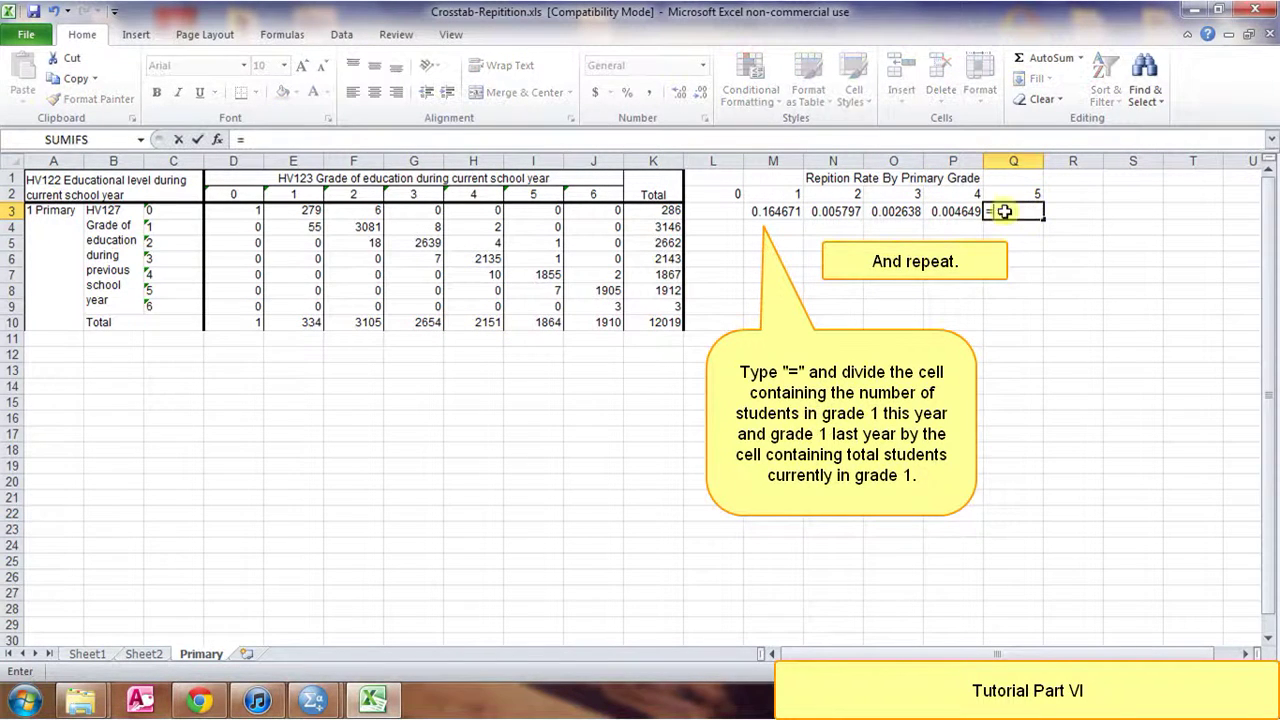
click(616, 305)
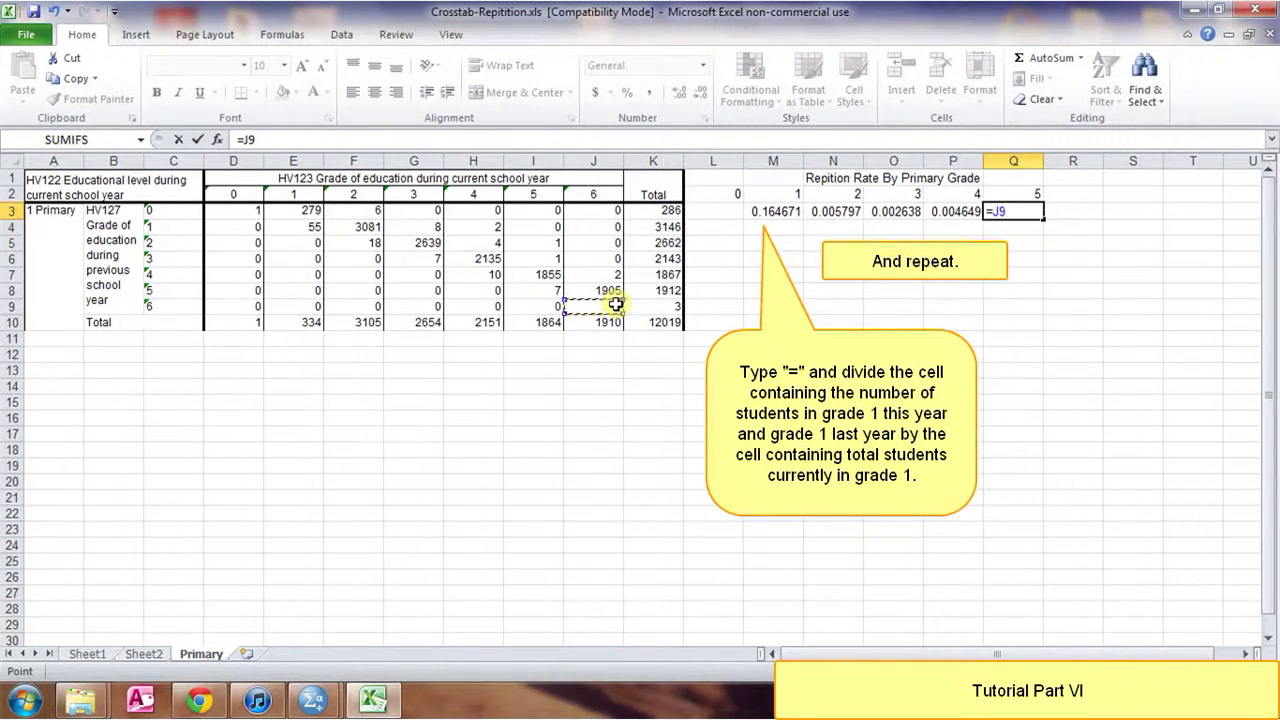
text(/)
click(612, 322)
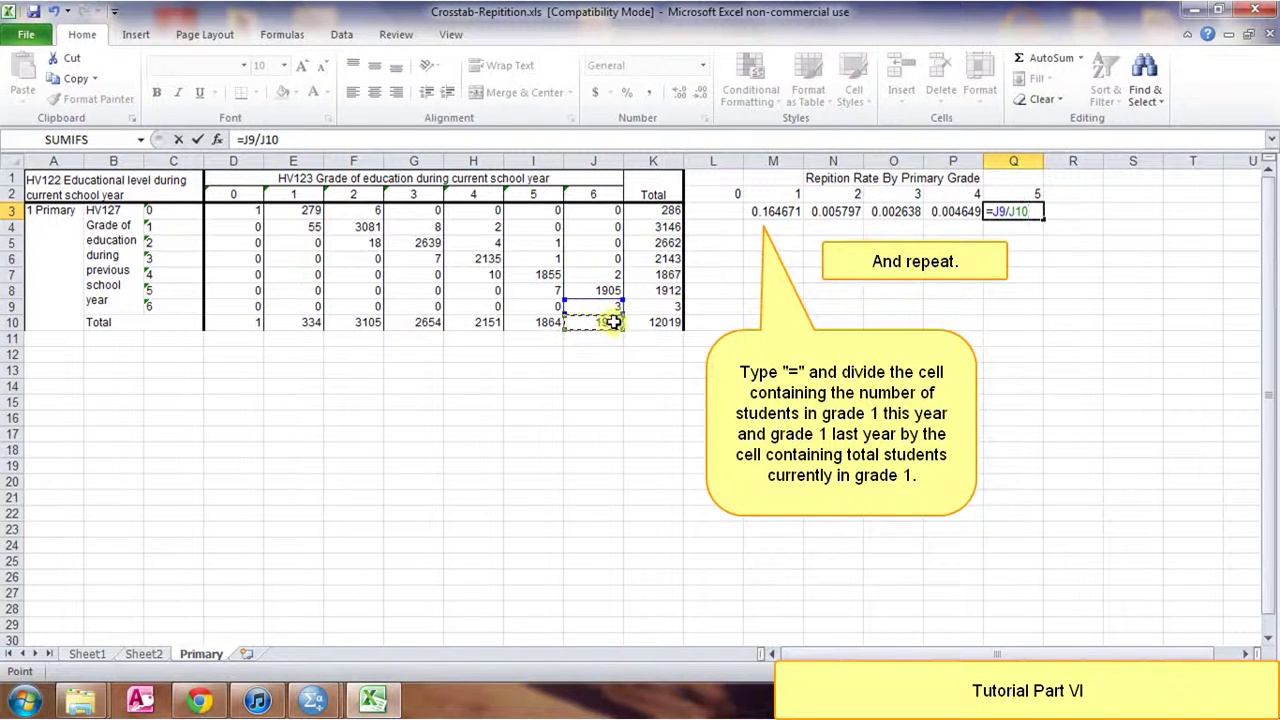
key(Return)
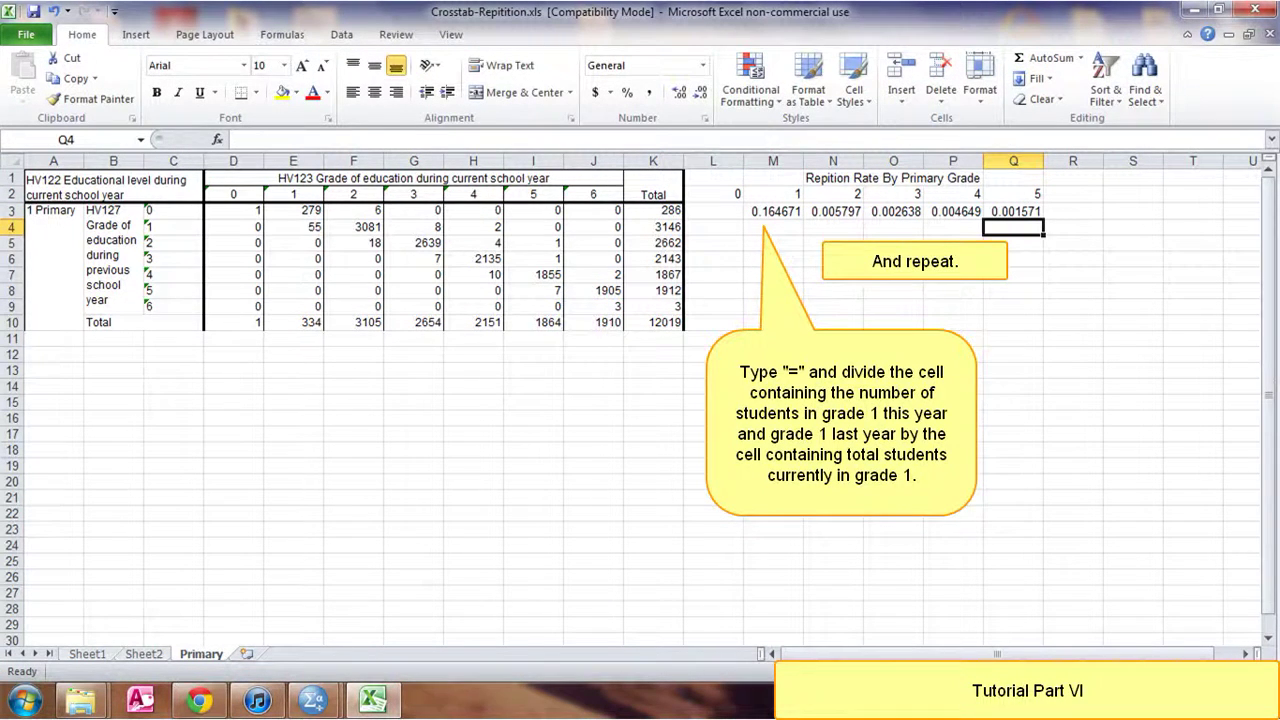
Format the repetition rates in M3:Q3 as percentages.
click(1024, 210)
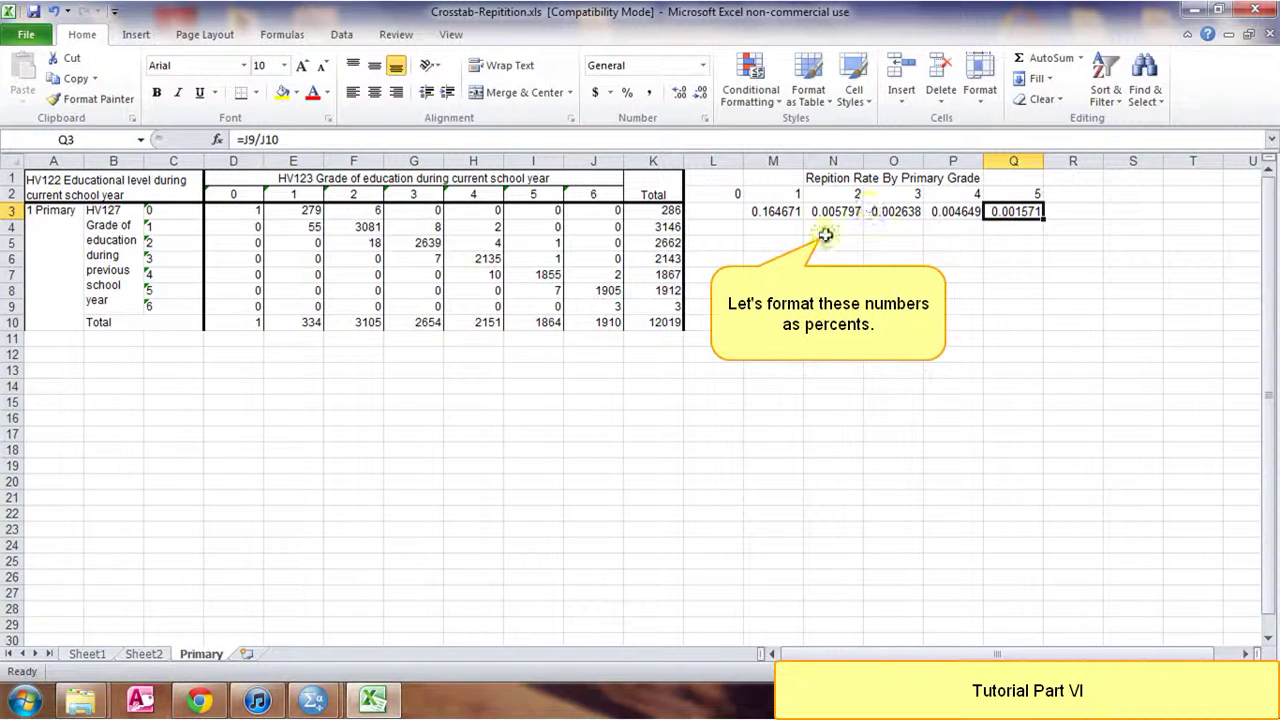
drag(776, 212, 990, 212)
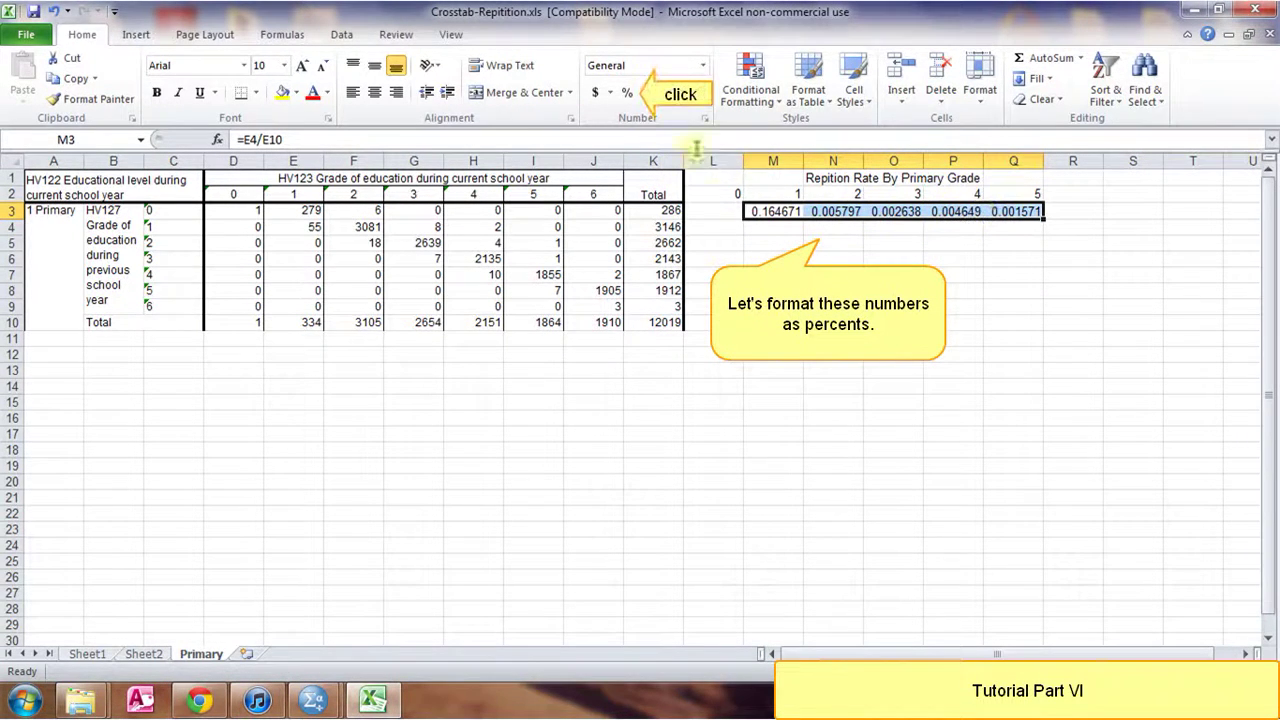
click(628, 94)
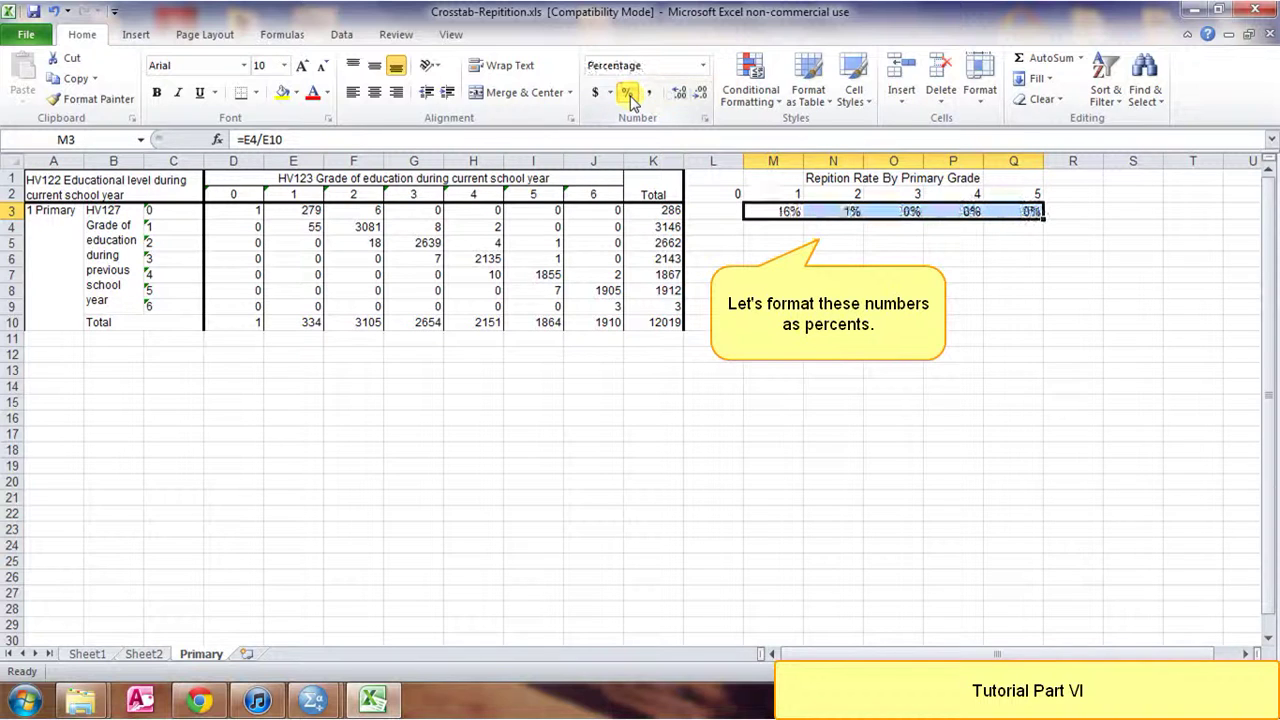
click(752, 270)
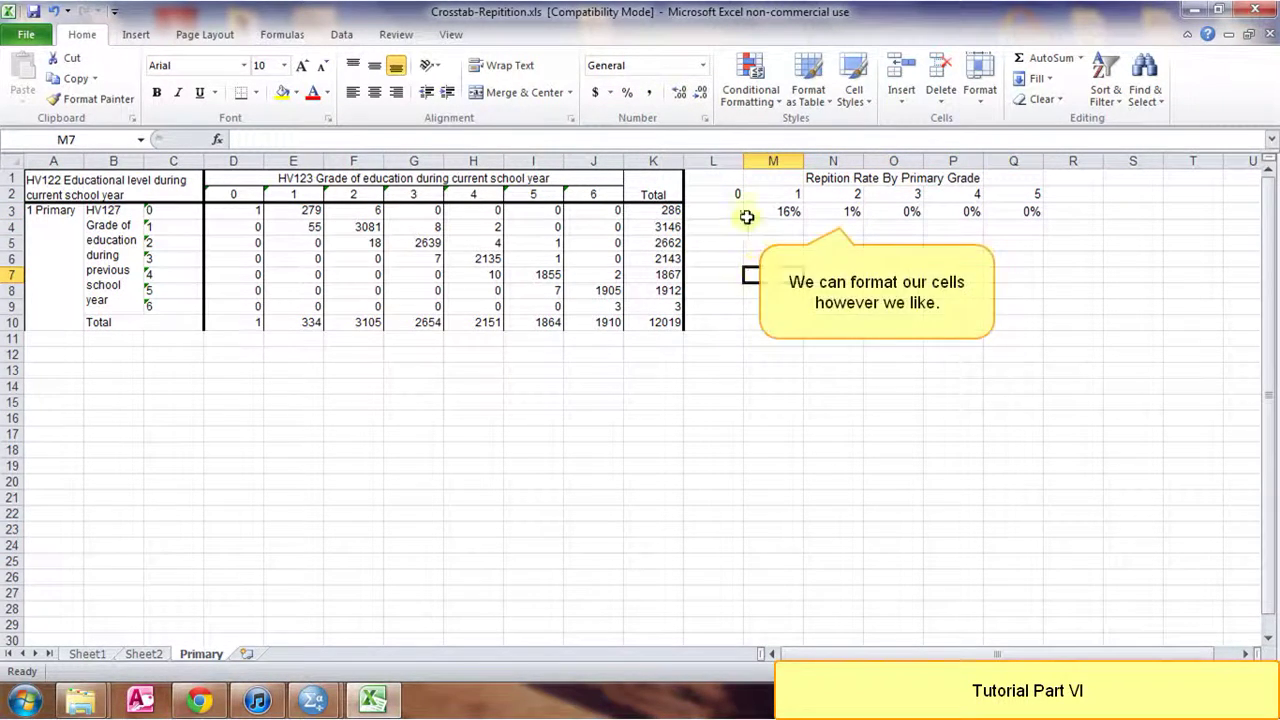
Apply a Thick Box Border followed by All Borders to the repetition rate table in L1:Q3.
drag(752, 178, 1005, 211)
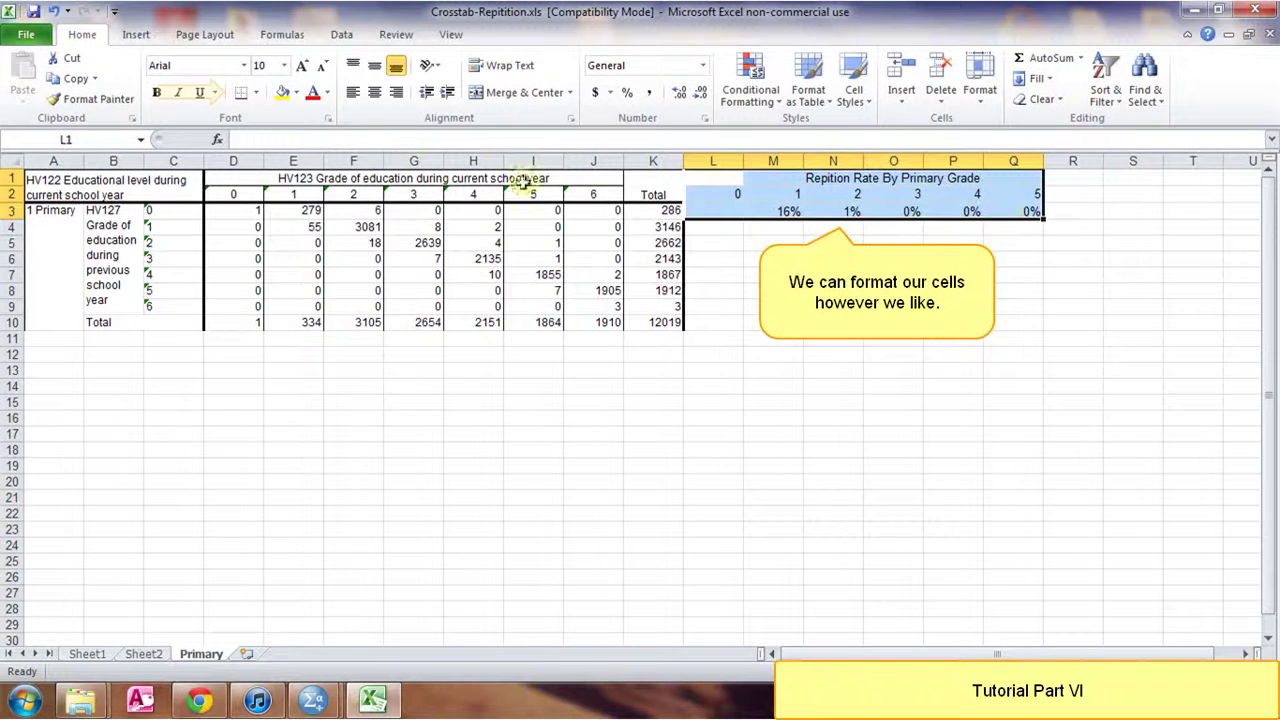
click(257, 95)
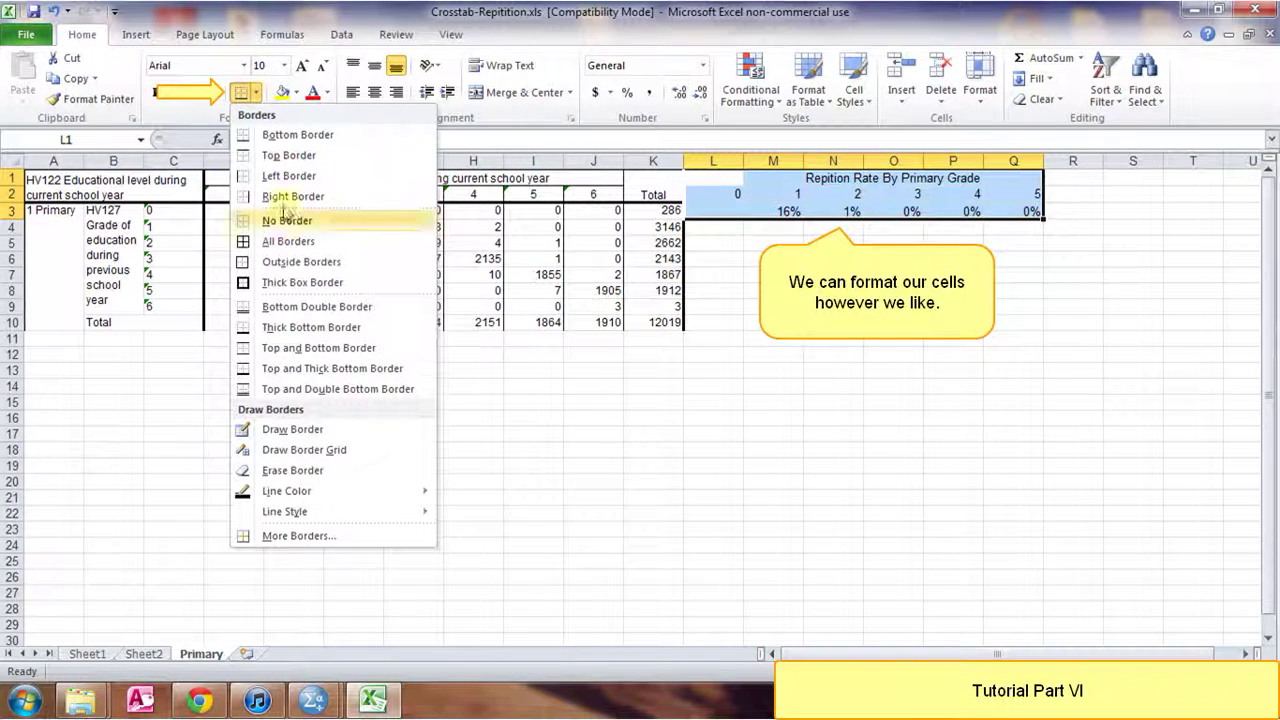
click(312, 283)
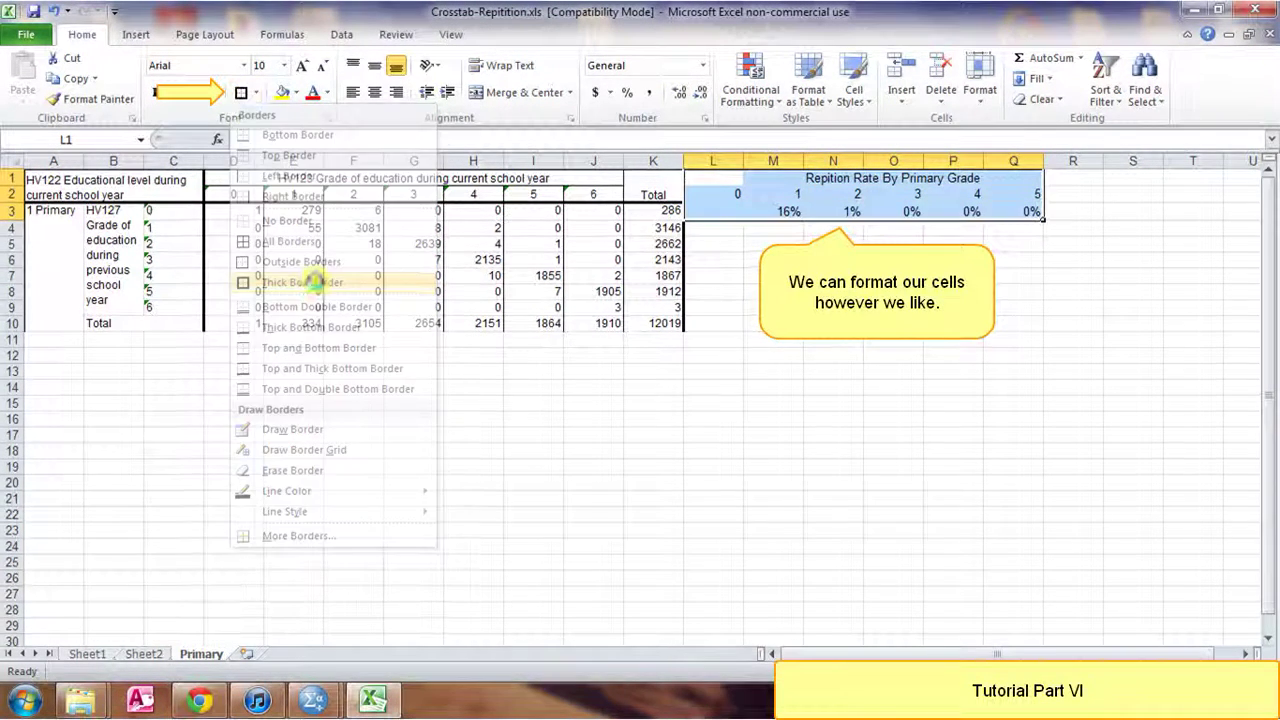
click(258, 94)
click(288, 241)
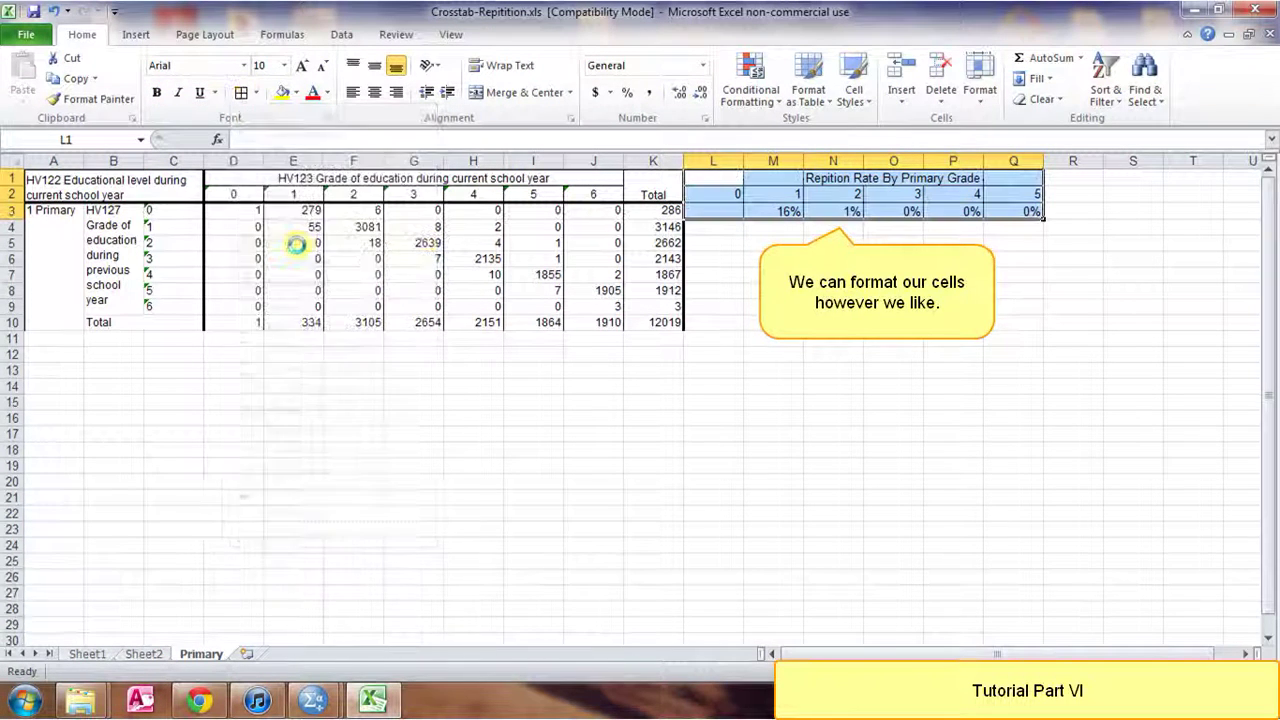
click(893, 313)
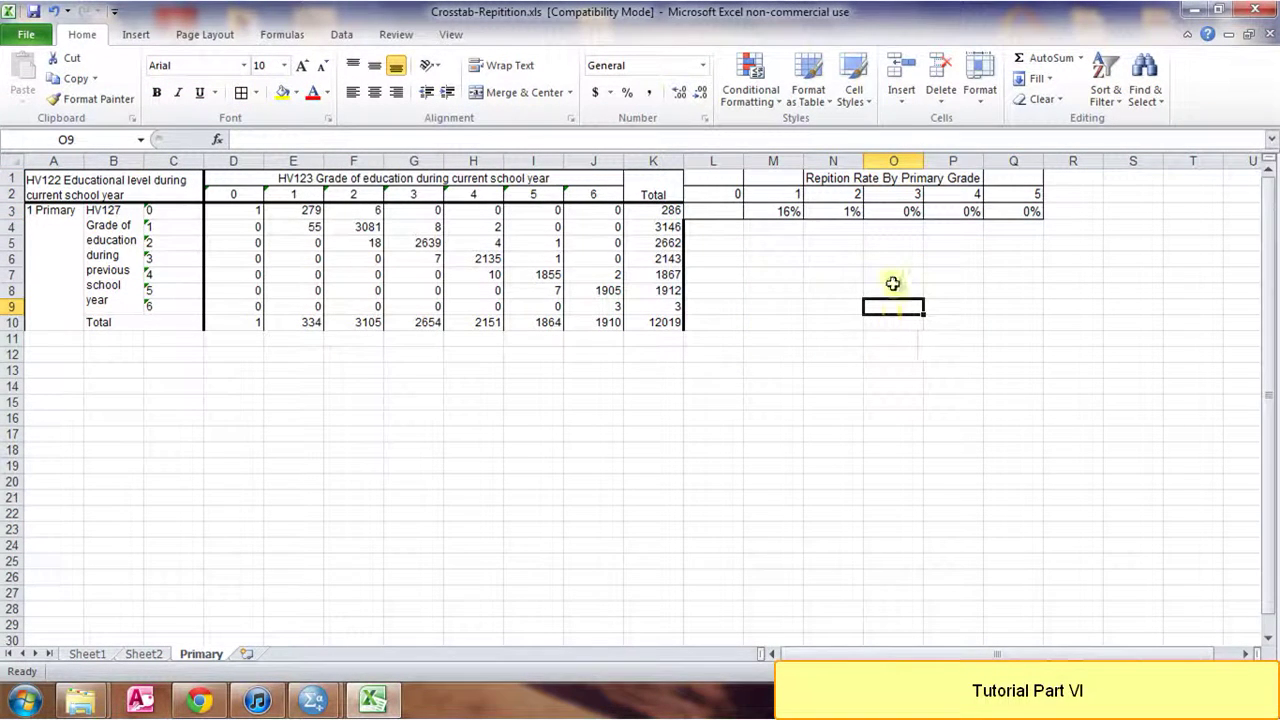
Increase the repetition rate percentages in M3:Q3 to one decimal place.
drag(785, 212, 1035, 212)
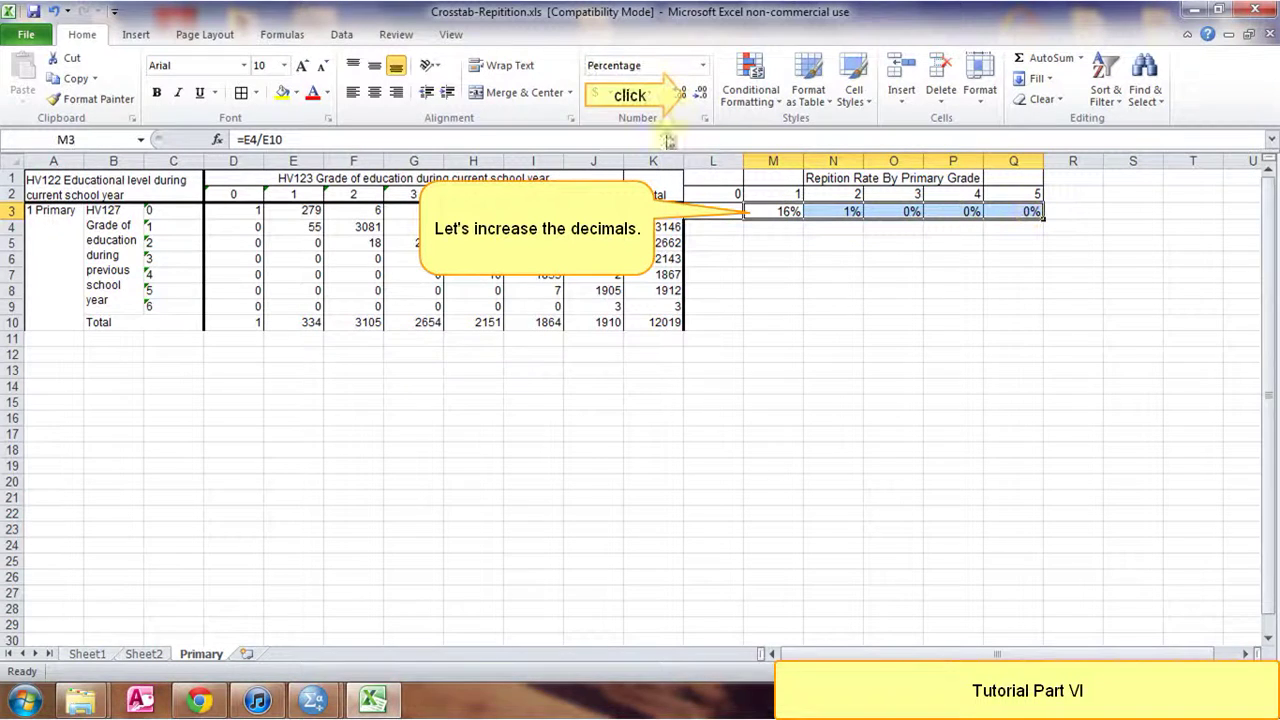
click(681, 95)
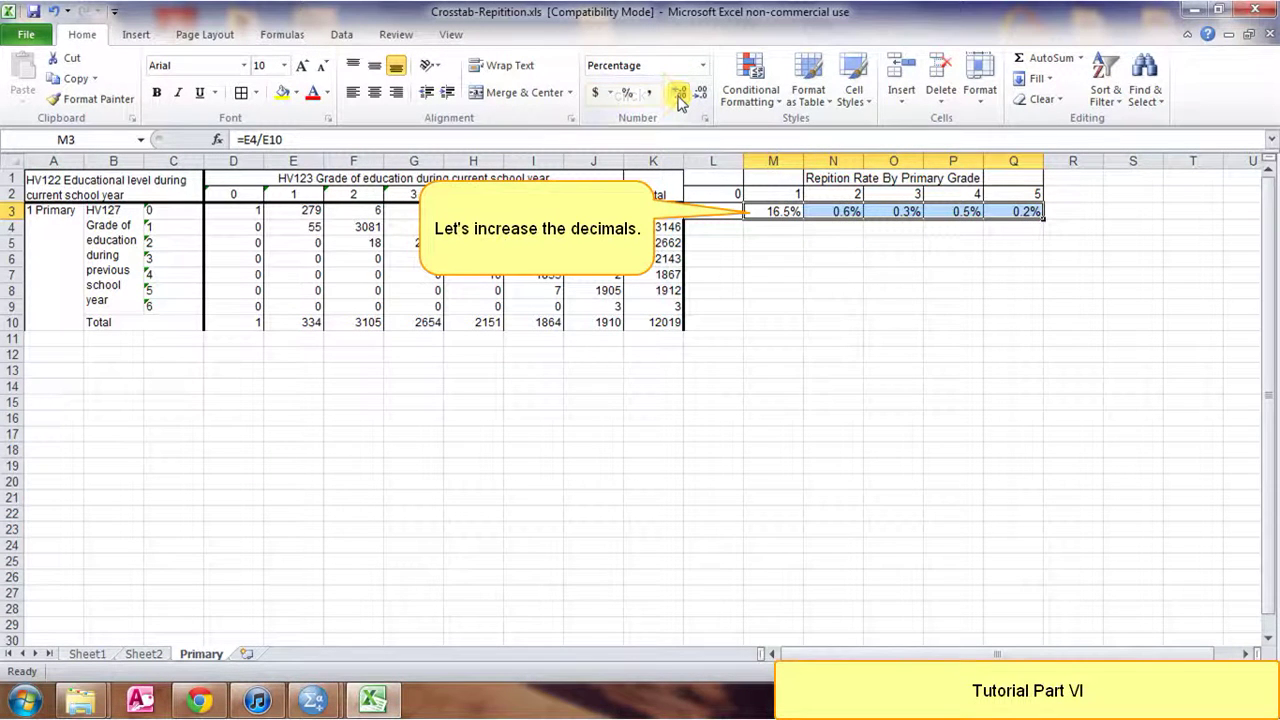
click(795, 289)
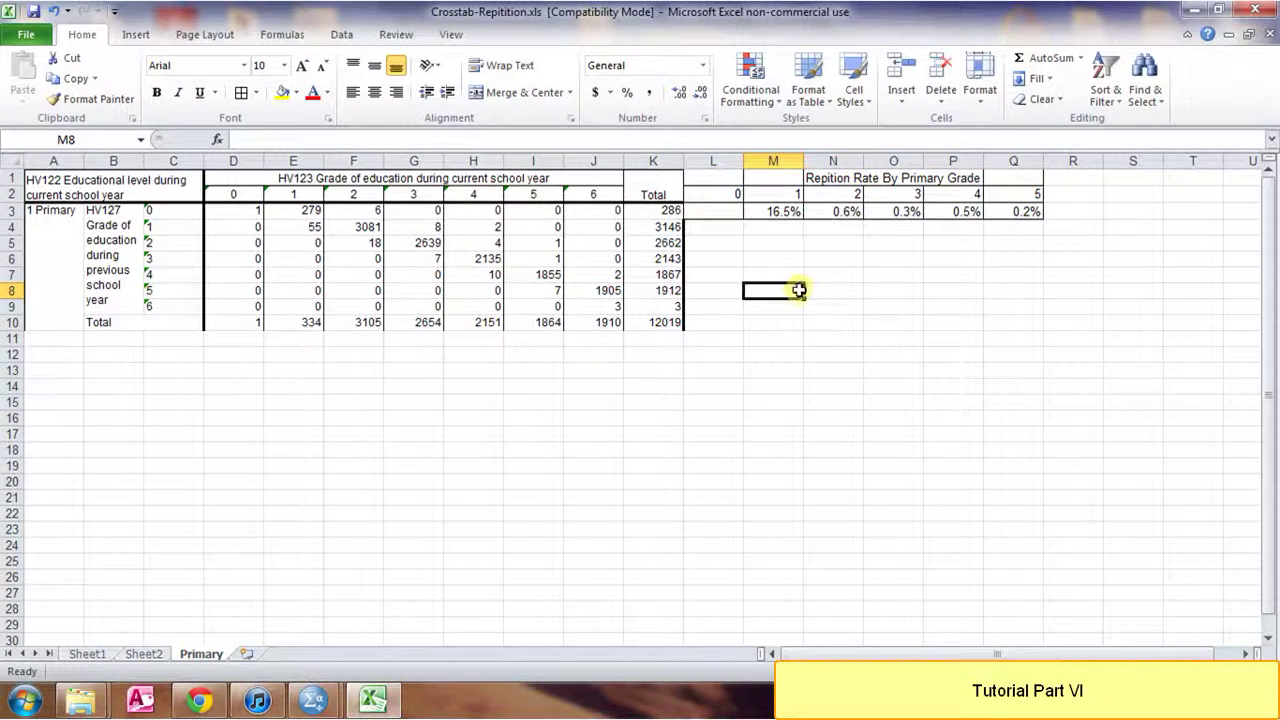